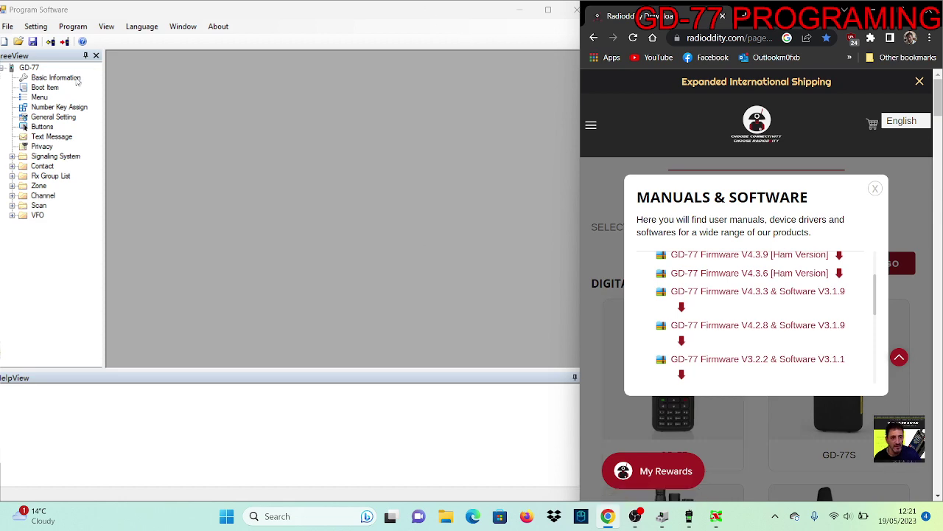
Step: Maximize the programming window and view the radio's Basic Information, closing it when done
{"action": "left_click", "coordinate": [548, 9]}
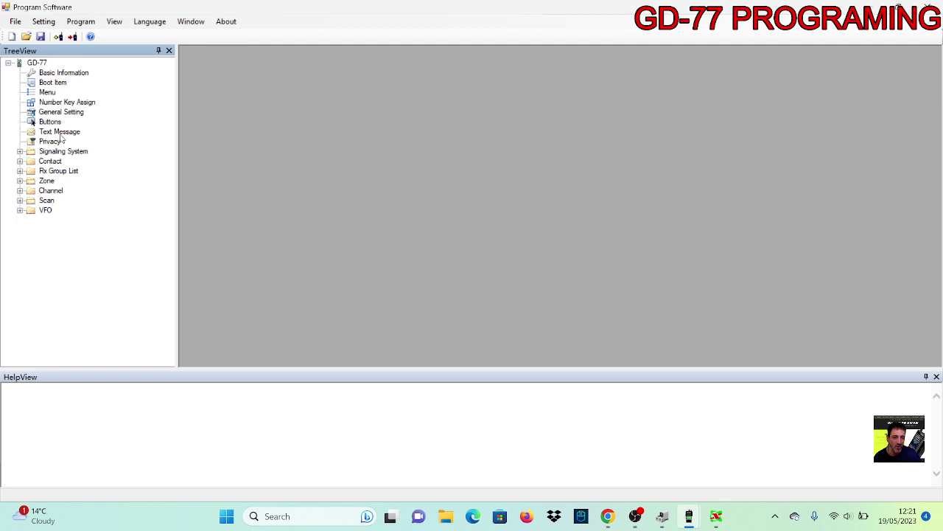
{"action": "double_click", "coordinate": [58, 75]}
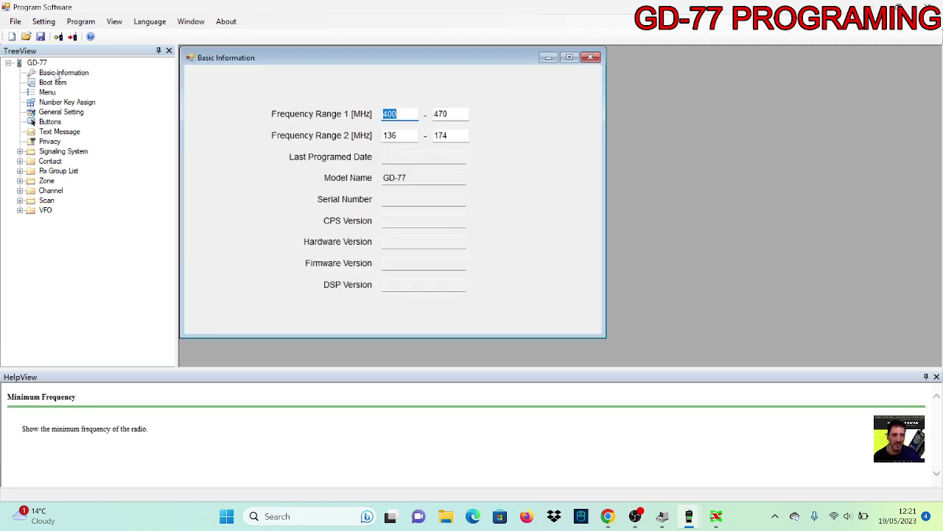
{"action": "left_click", "coordinate": [590, 56]}
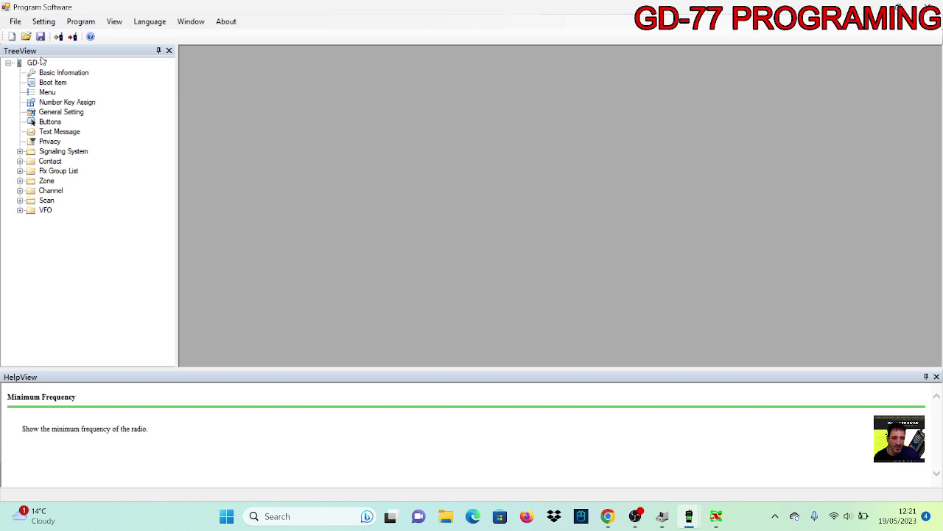
{"action": "left_click", "coordinate": [80, 22]}
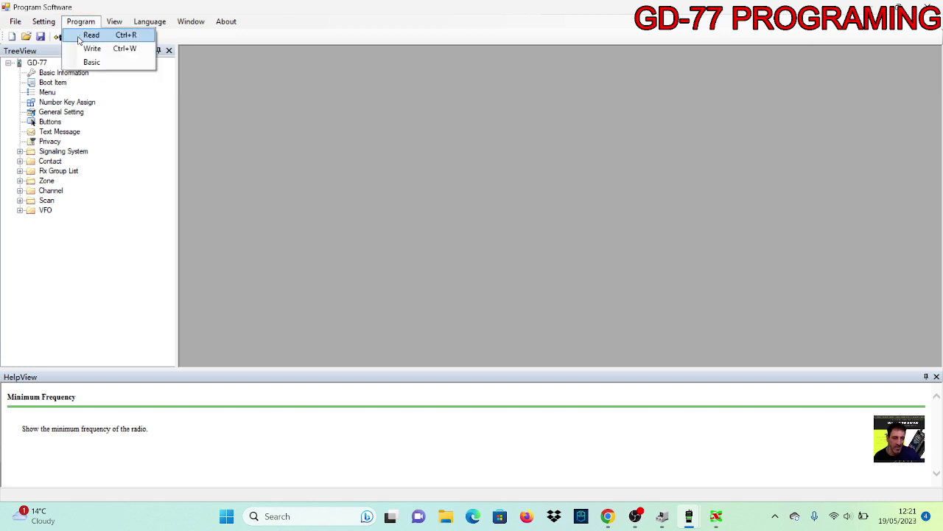
{"action": "left_click", "coordinate": [89, 36]}
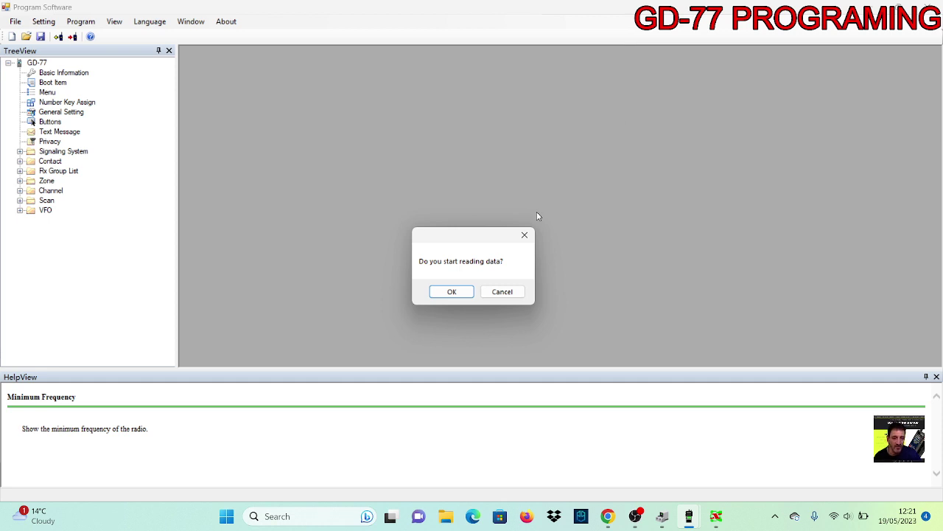
{"action": "left_click", "coordinate": [500, 294]}
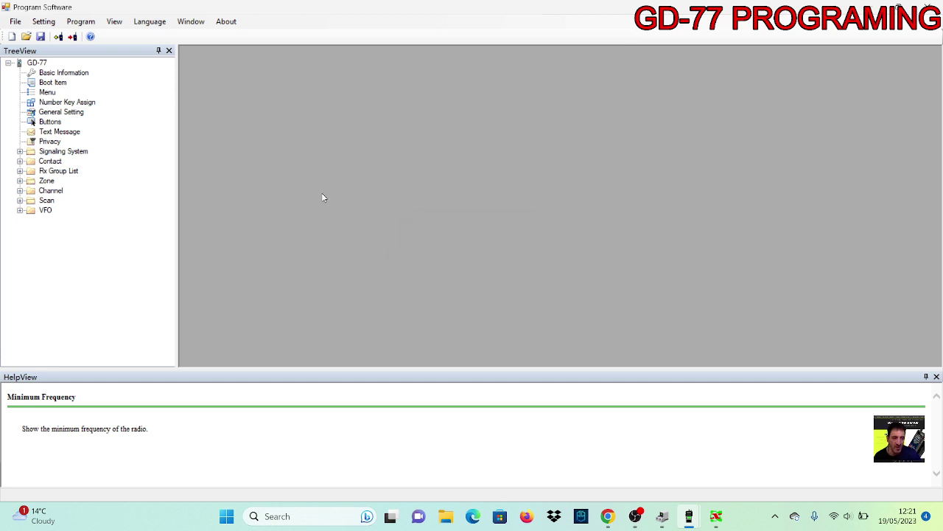
Step: Enlarge the General Setting view and set the Radio ID to the operator's own DMR ID
{"action": "double_click", "coordinate": [74, 115]}
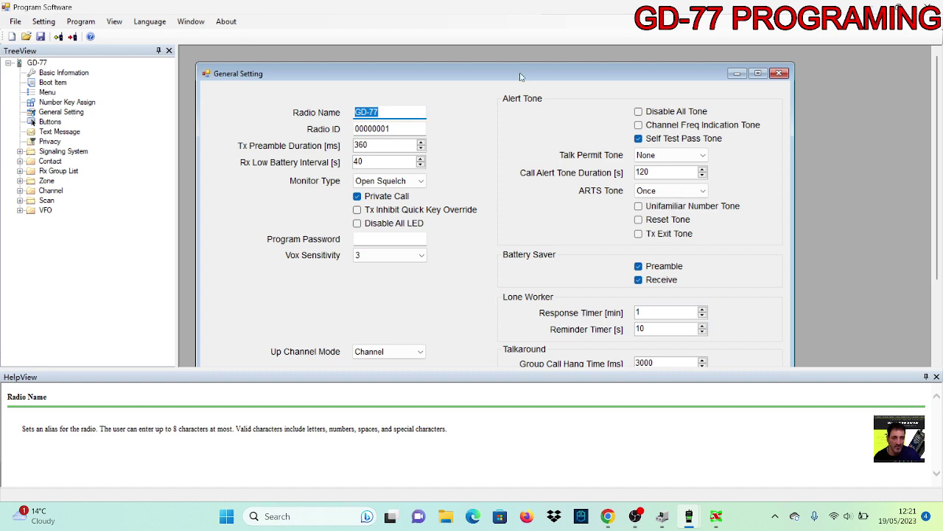
{"action": "left_click_drag", "start_coordinate": [520, 76], "coordinate": [535, 59]}
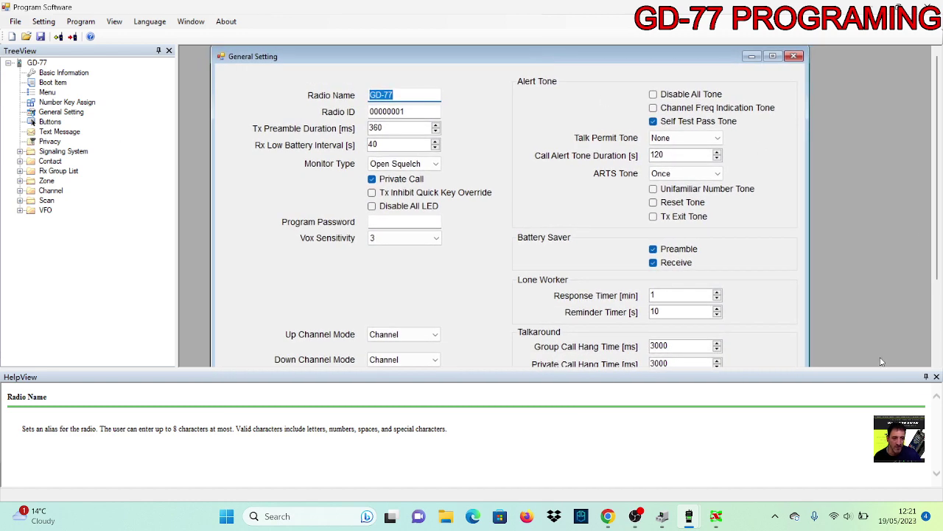
{"action": "left_click_drag", "start_coordinate": [861, 369], "coordinate": [839, 452]}
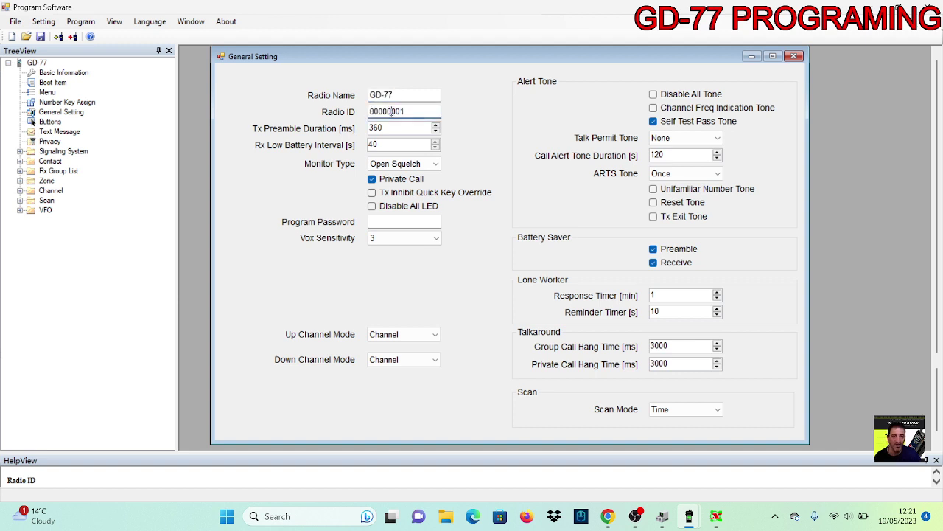
{"action": "double_click", "coordinate": [391, 111]}
{"action": "type", "text": "2341437"}
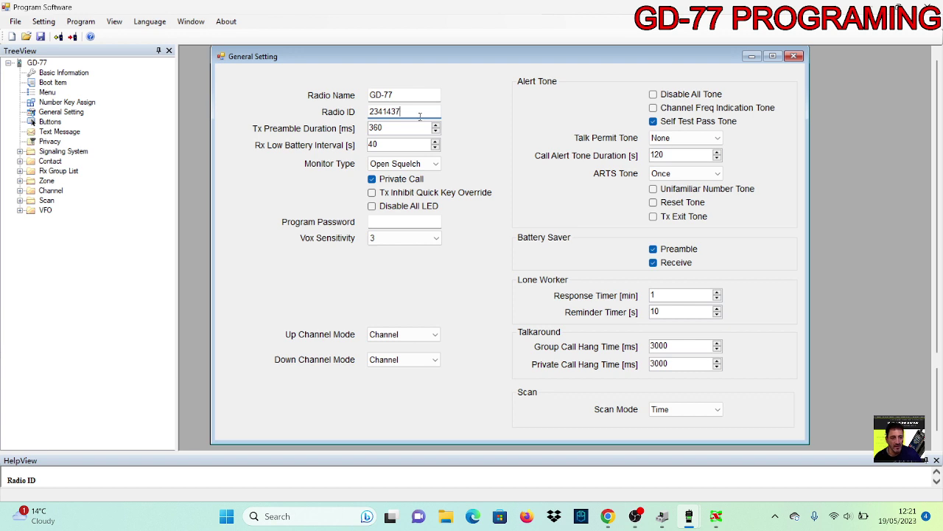
{"action": "left_click", "coordinate": [460, 122]}
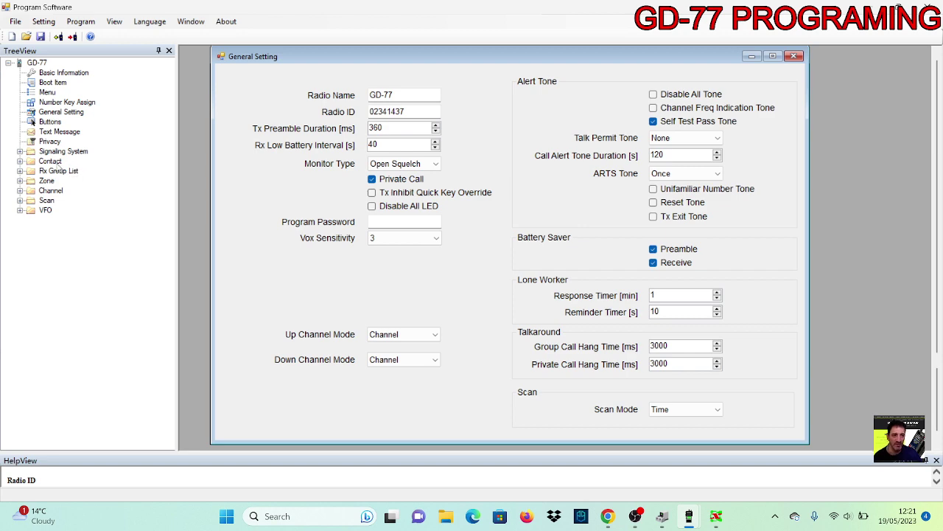
Step: View the default channel list and load the saved GD-77 data file from the Desktop folder
{"action": "double_click", "coordinate": [52, 190]}
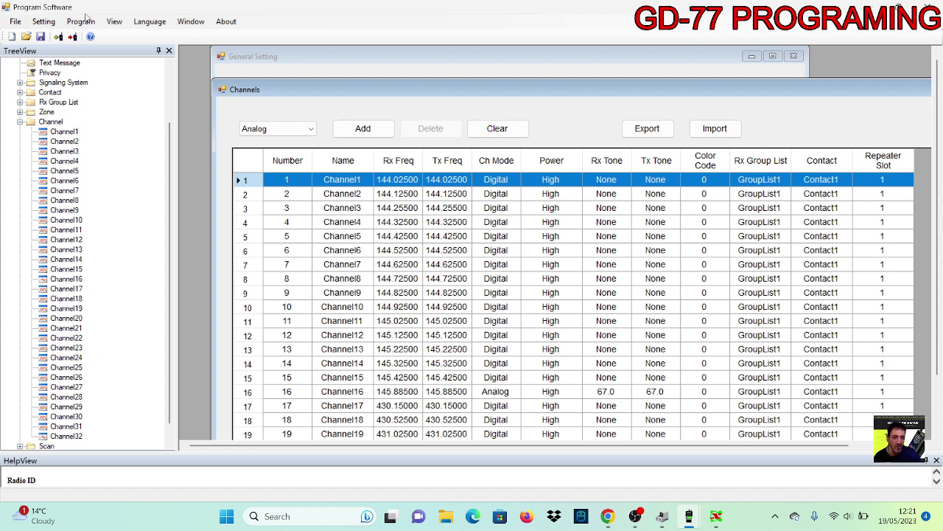
{"action": "left_click", "coordinate": [17, 24]}
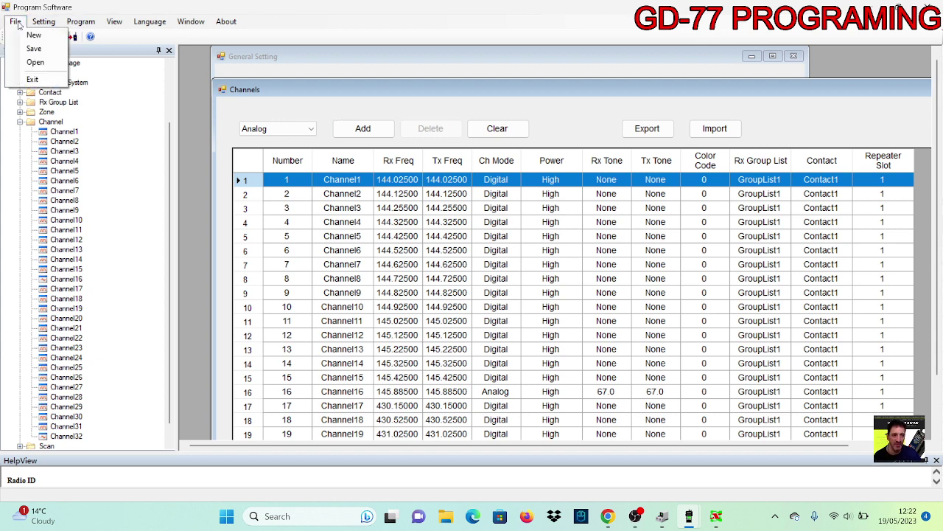
{"action": "left_click", "coordinate": [19, 25]}
{"action": "left_click", "coordinate": [19, 25]}
{"action": "left_click", "coordinate": [28, 68]}
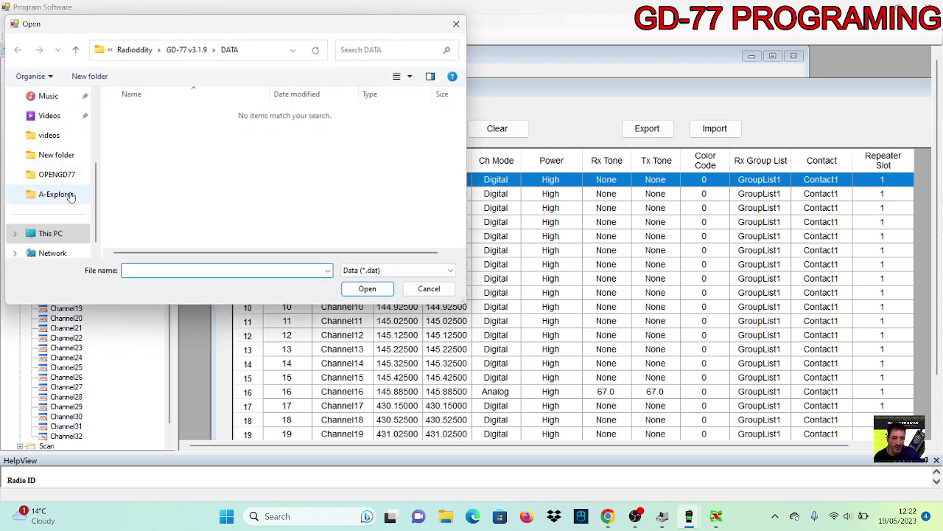
{"action": "scroll", "coordinate": [96, 180], "scroll_direction": "up", "scroll_amount": 5}
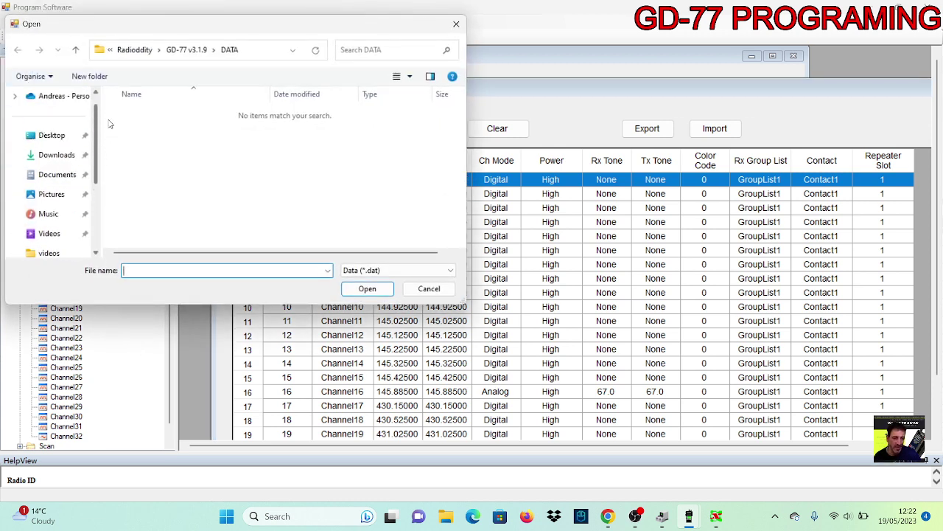
{"action": "left_click", "coordinate": [50, 137]}
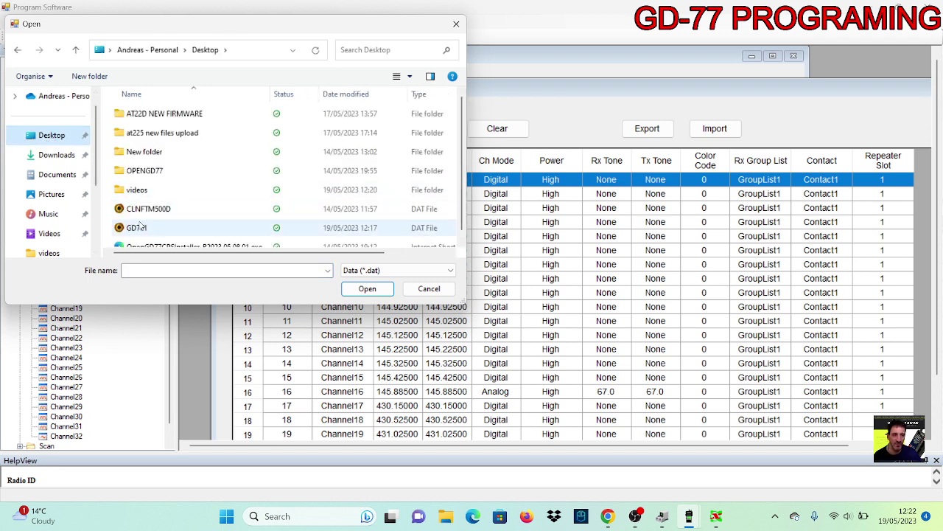
{"action": "double_click", "coordinate": [140, 228]}
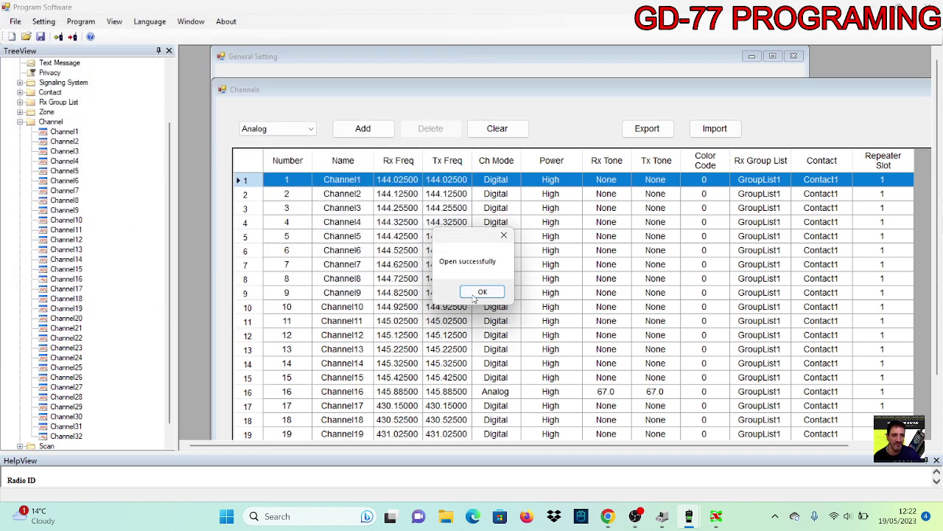
{"action": "left_click", "coordinate": [474, 297]}
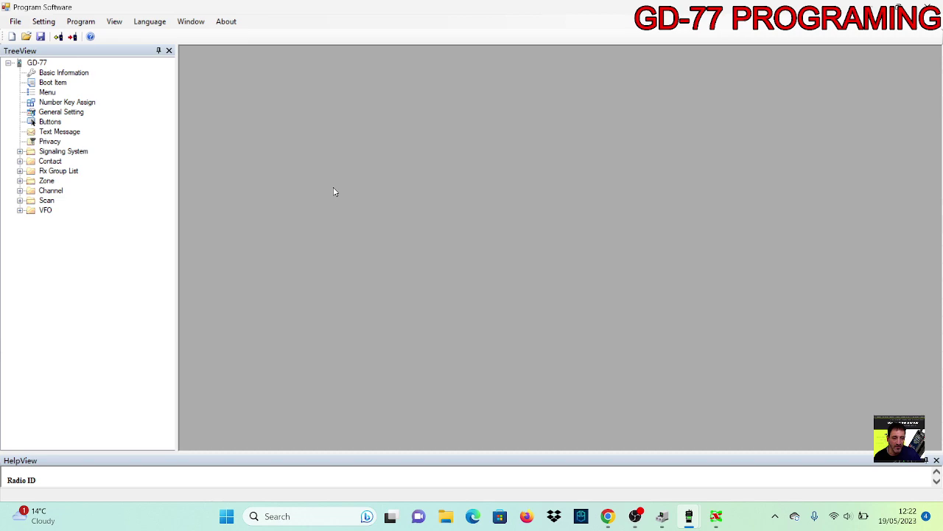
Step: Open the loaded file's channel list and check the Channel folder's options for adding or clearing channels
{"action": "double_click", "coordinate": [49, 190]}
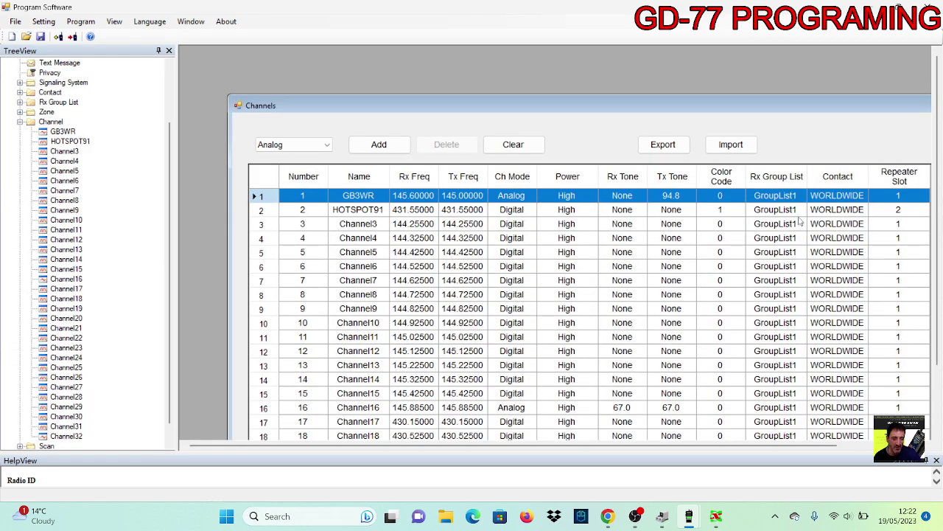
{"action": "left_click_drag", "start_coordinate": [715, 105], "coordinate": [620, 71]}
{"action": "double_click", "coordinate": [620, 71]}
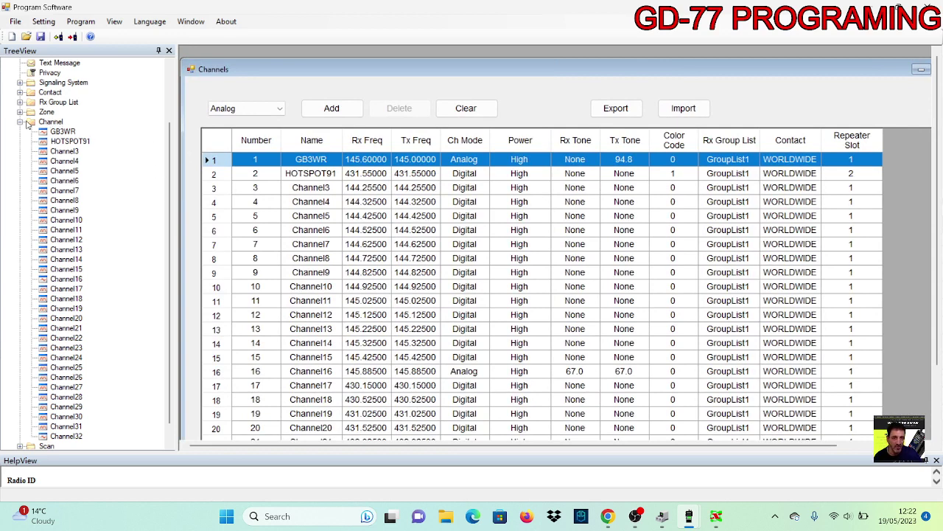
{"action": "right_click", "coordinate": [28, 124]}
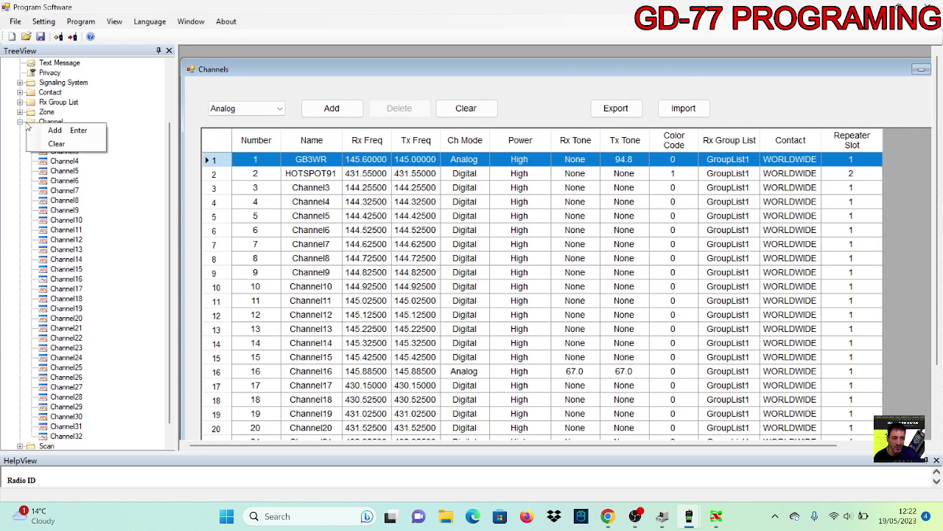
{"action": "left_click", "coordinate": [153, 206]}
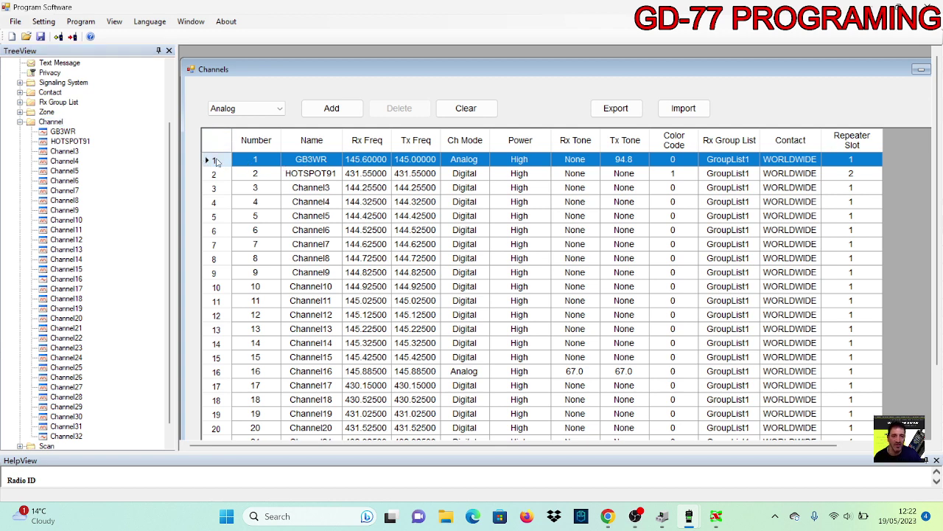
Step: Open channel GB3WR and examine its mode, name, squelch and power level settings
{"action": "double_click", "coordinate": [216, 160]}
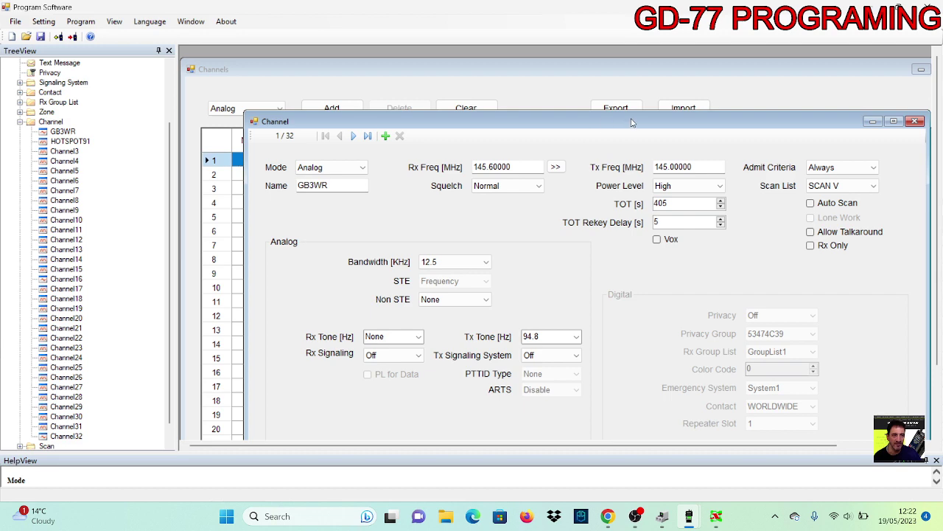
{"action": "left_click_drag", "start_coordinate": [630, 122], "coordinate": [590, 67]}
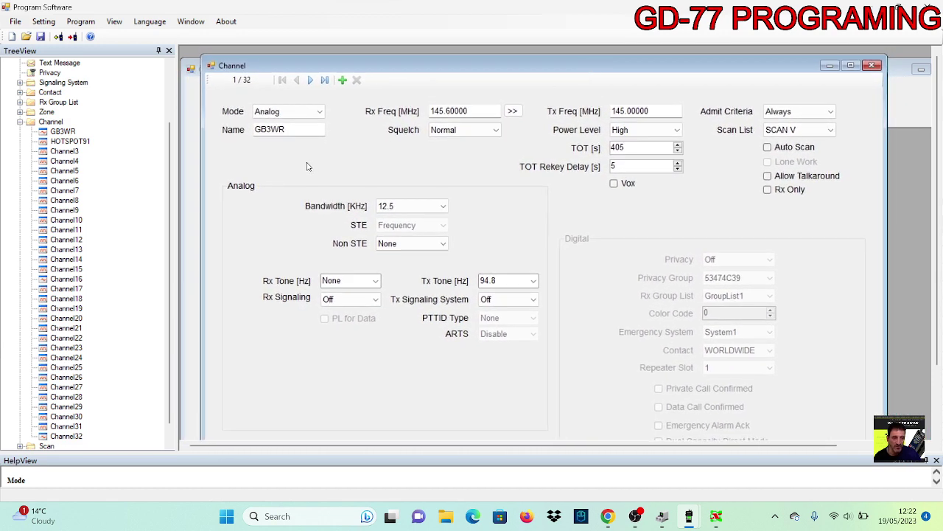
{"action": "left_click", "coordinate": [321, 114]}
{"action": "left_click", "coordinate": [299, 121]}
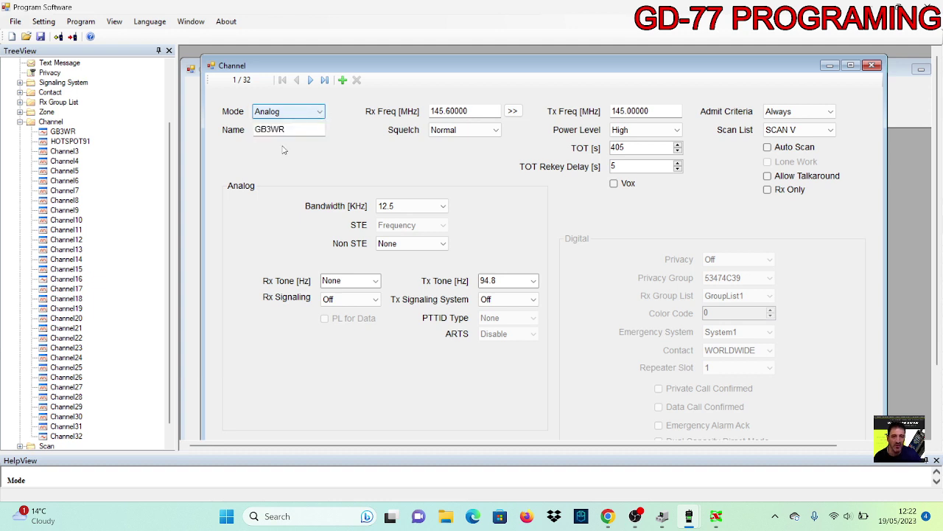
{"action": "left_click", "coordinate": [304, 130]}
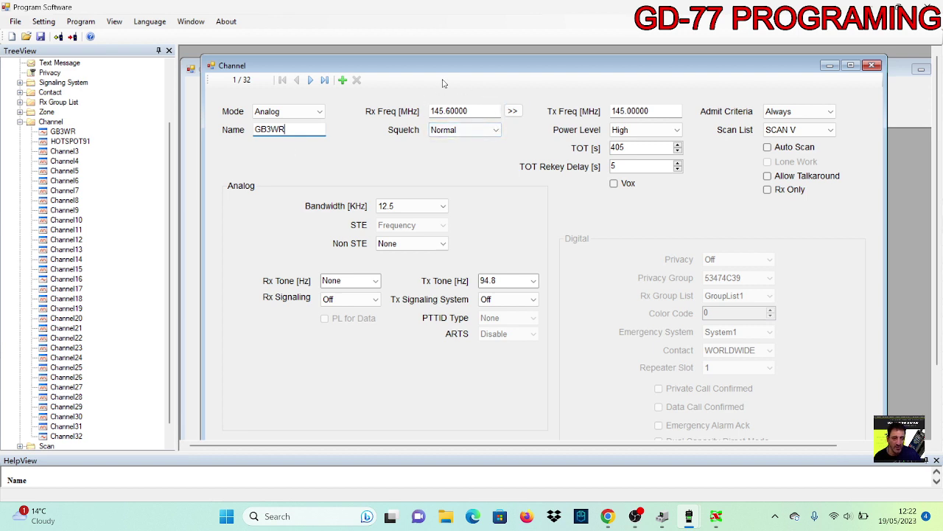
{"action": "left_click", "coordinate": [454, 131]}
{"action": "left_click", "coordinate": [679, 130]}
{"action": "left_click", "coordinate": [679, 130]}
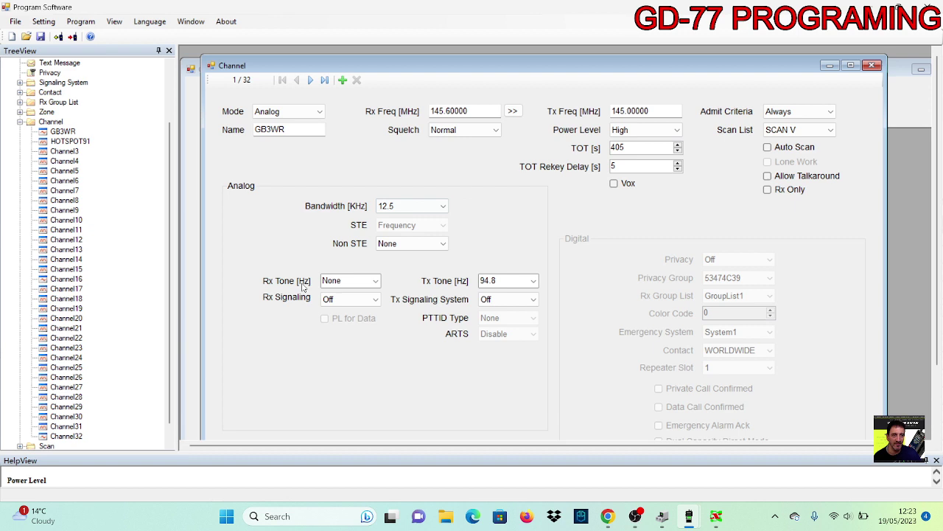
Step: Choose 94.8 Hz as the Tx Tone for channel GB3WR and close its settings
{"action": "left_click", "coordinate": [535, 281]}
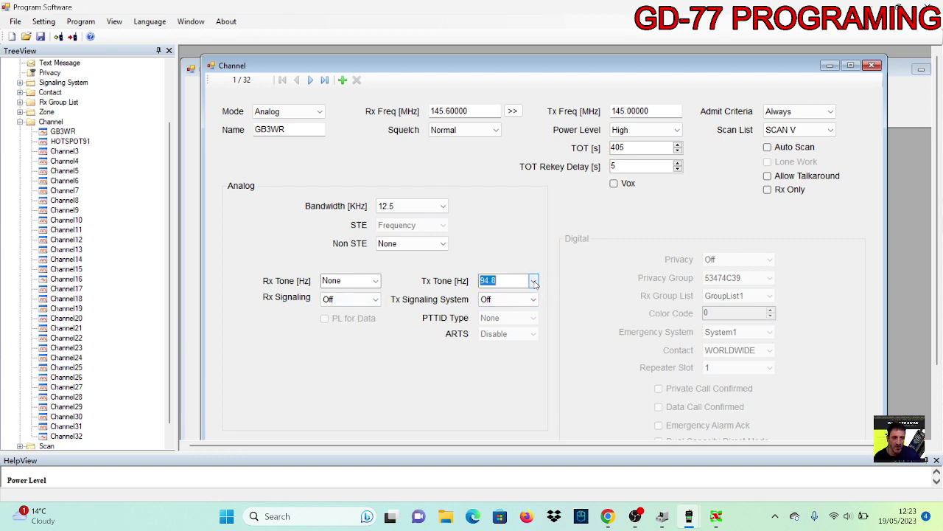
{"action": "left_click", "coordinate": [534, 282]}
{"action": "scroll", "coordinate": [536, 285], "scroll_direction": "down", "scroll_amount": 5}
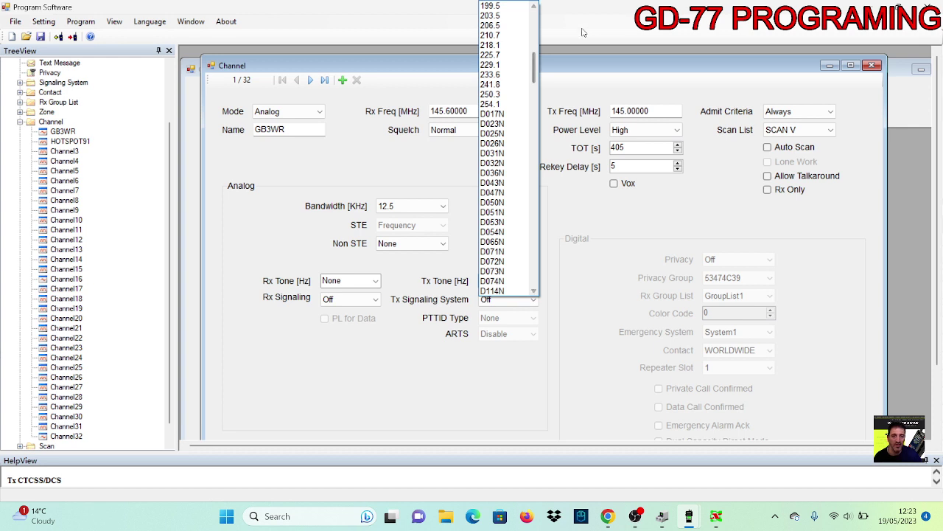
{"action": "left_click_drag", "start_coordinate": [535, 74], "coordinate": [536, 20]}
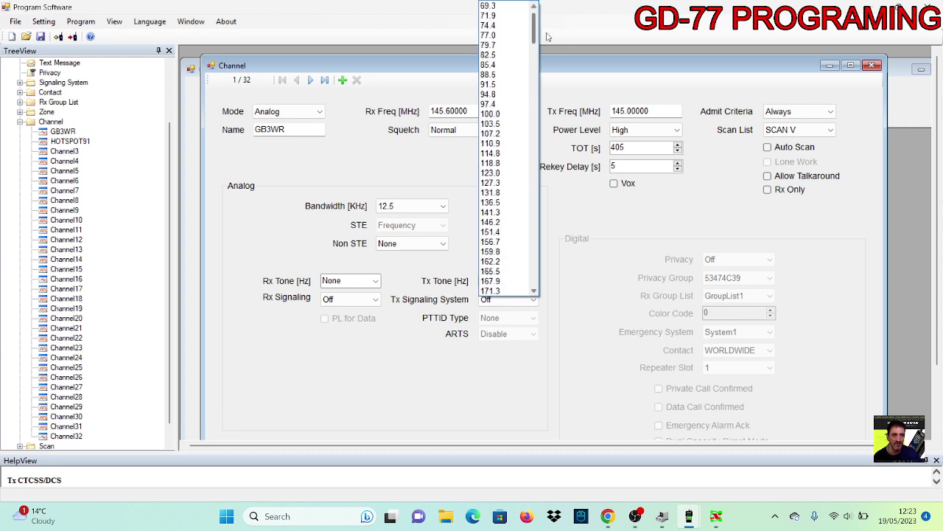
{"action": "left_click", "coordinate": [501, 97]}
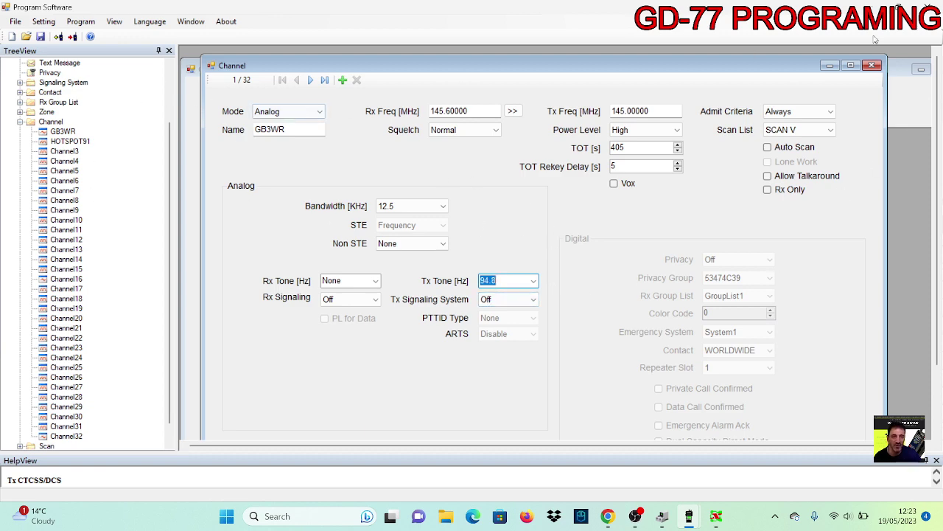
{"action": "left_click", "coordinate": [872, 65]}
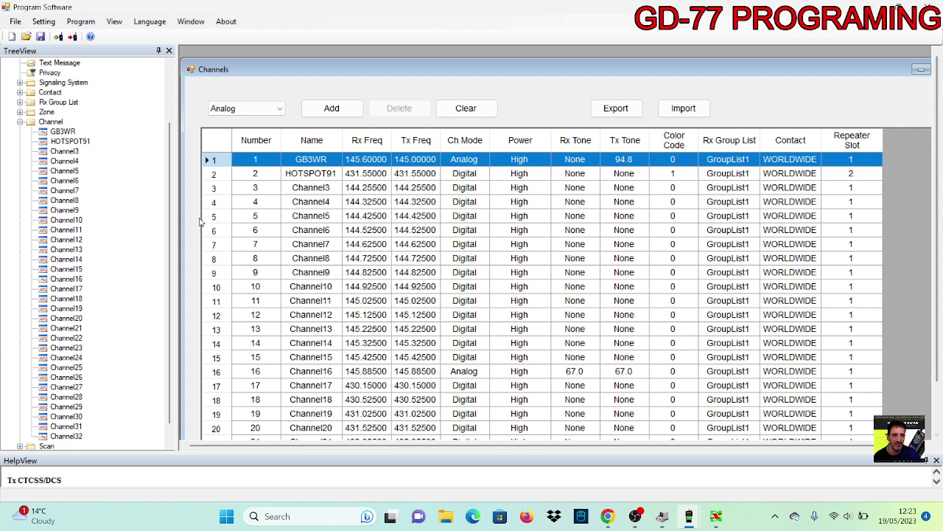
Step: Expand the Zone folder and view the Zone Basic settings and the folder's options
{"action": "left_click_drag", "start_coordinate": [573, 72], "coordinate": [604, 65]}
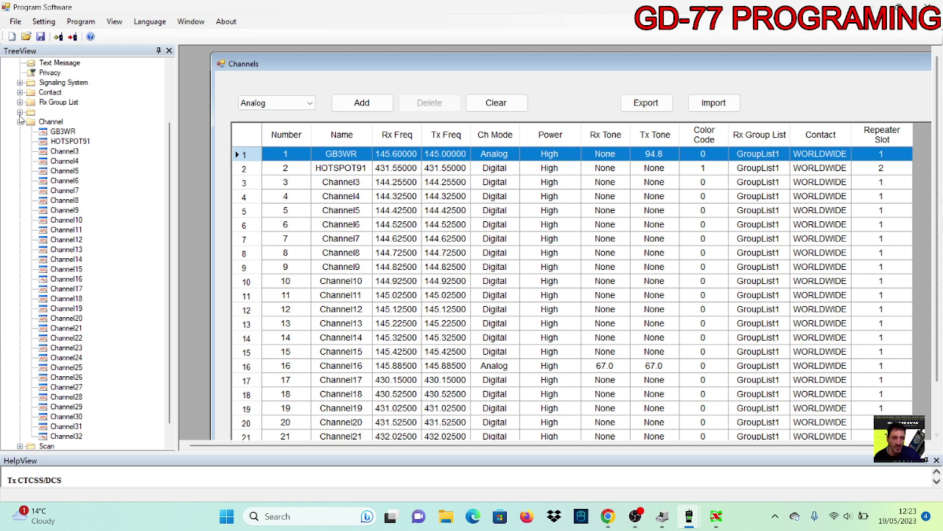
{"action": "double_click", "coordinate": [49, 112]}
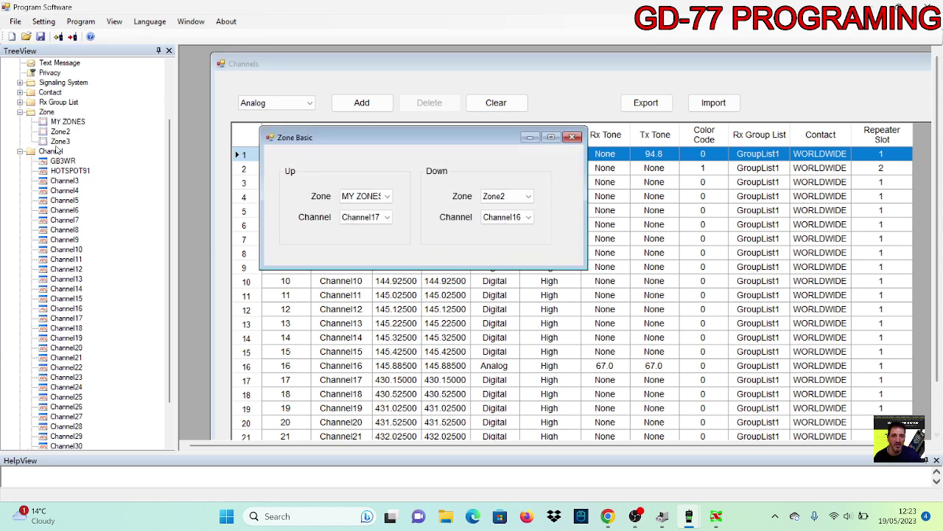
{"action": "right_click", "coordinate": [31, 114]}
{"action": "left_click", "coordinate": [131, 134]}
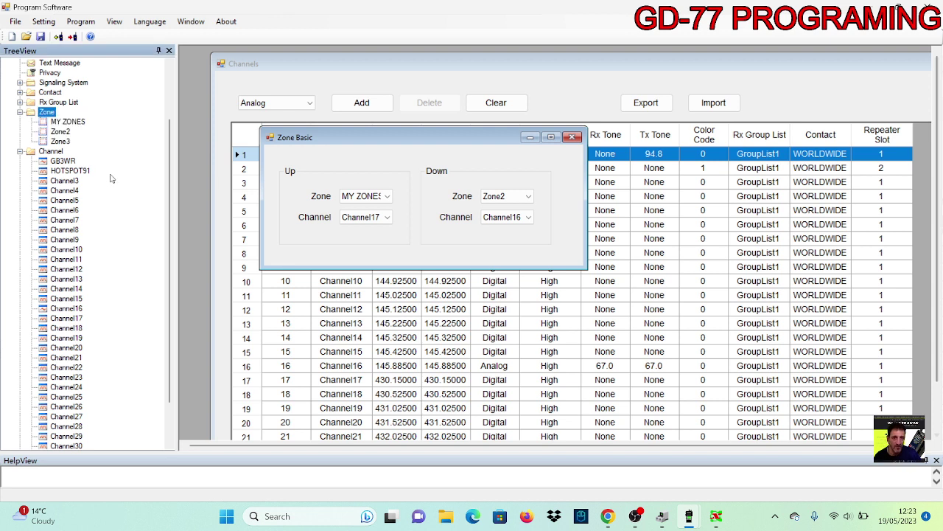
Step: Open the MY ZONES zone to examine its name and member channels, and close it along with the Zone Basic settings
{"action": "double_click", "coordinate": [67, 122]}
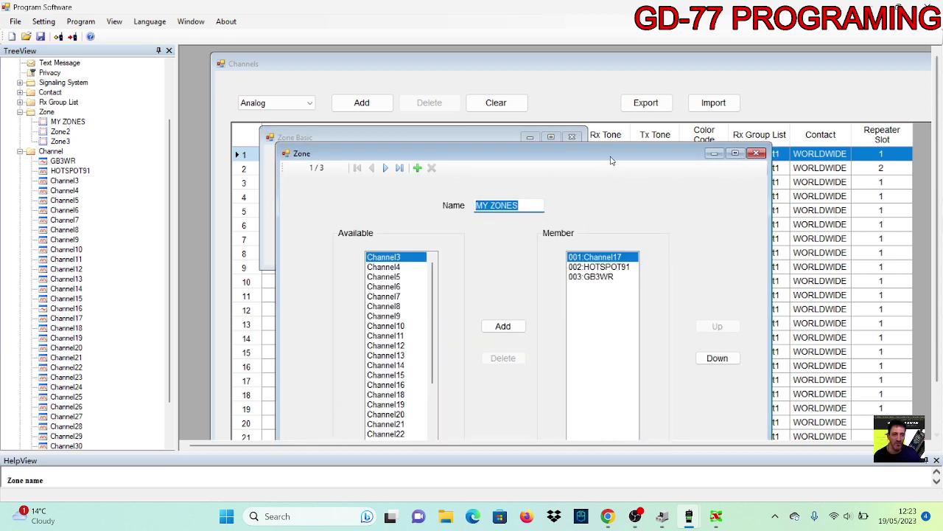
{"action": "left_click_drag", "start_coordinate": [611, 152], "coordinate": [527, 75]}
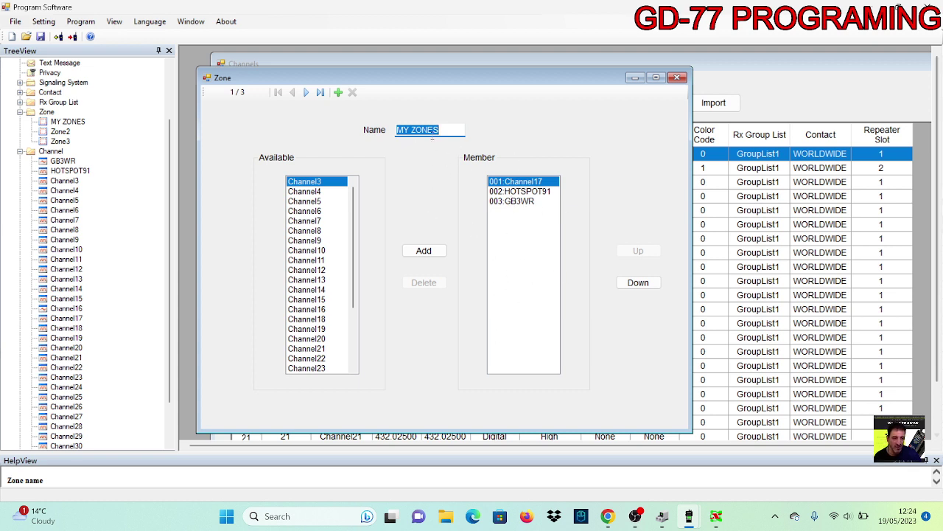
{"action": "left_click", "coordinate": [444, 129]}
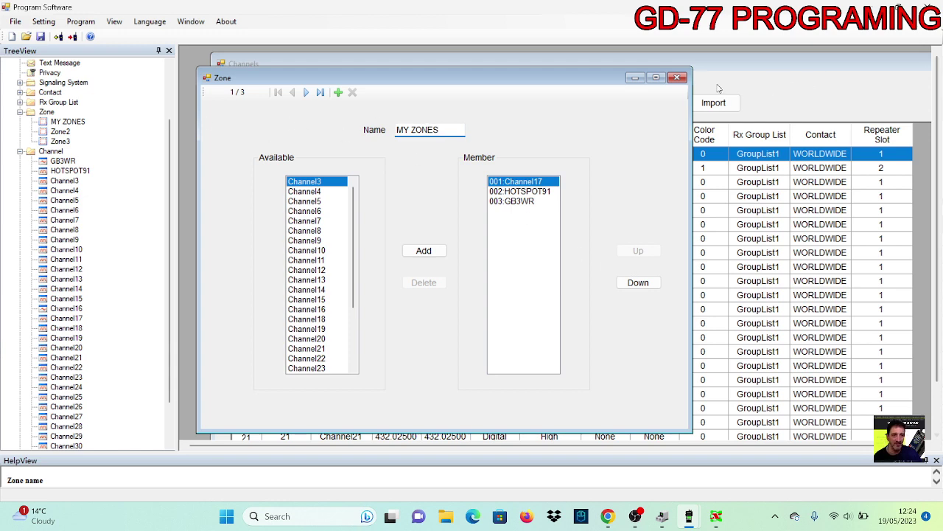
{"action": "left_click", "coordinate": [682, 79]}
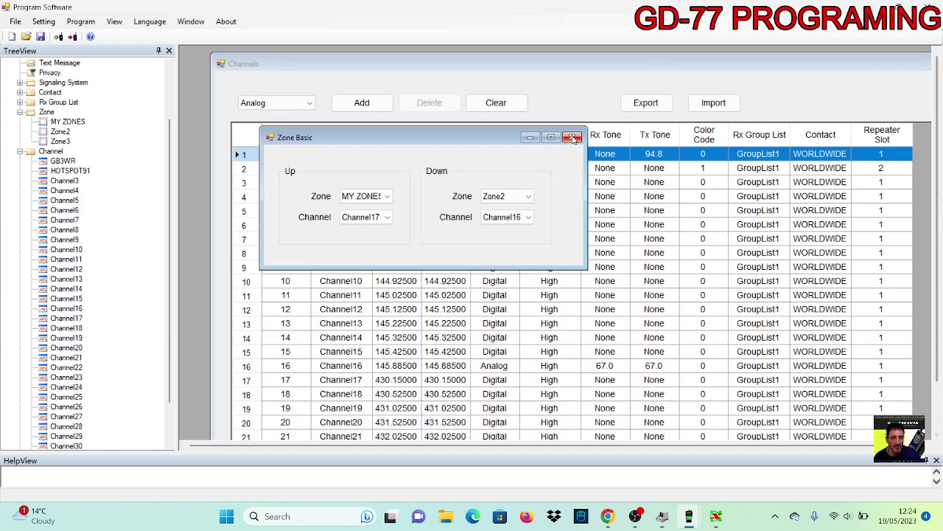
{"action": "left_click", "coordinate": [571, 138]}
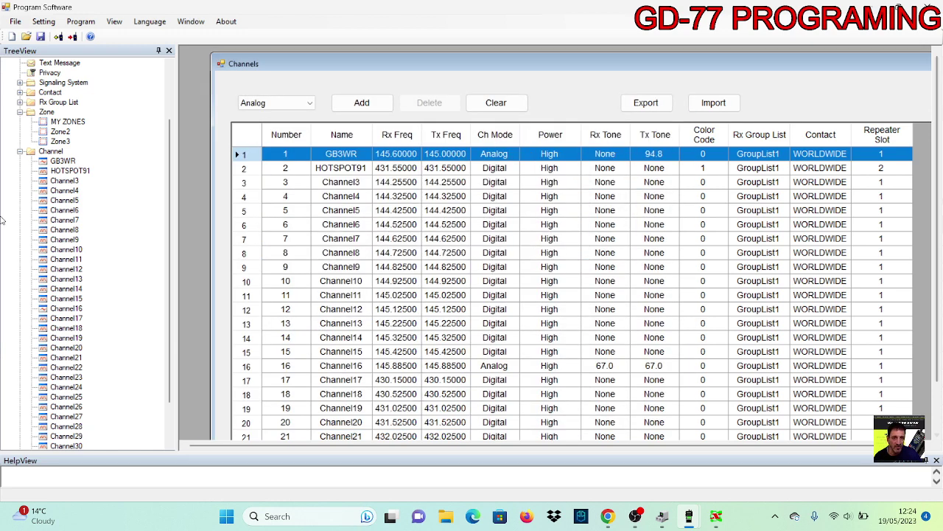
Step: Open Zone2 and rename it as DIGITAL
{"action": "double_click", "coordinate": [57, 132]}
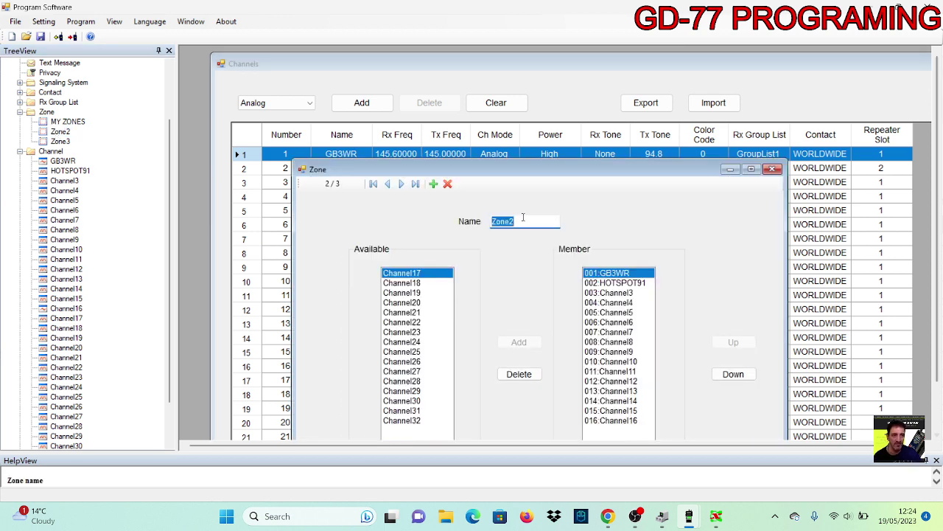
{"action": "type", "text": "DIGITAL"}
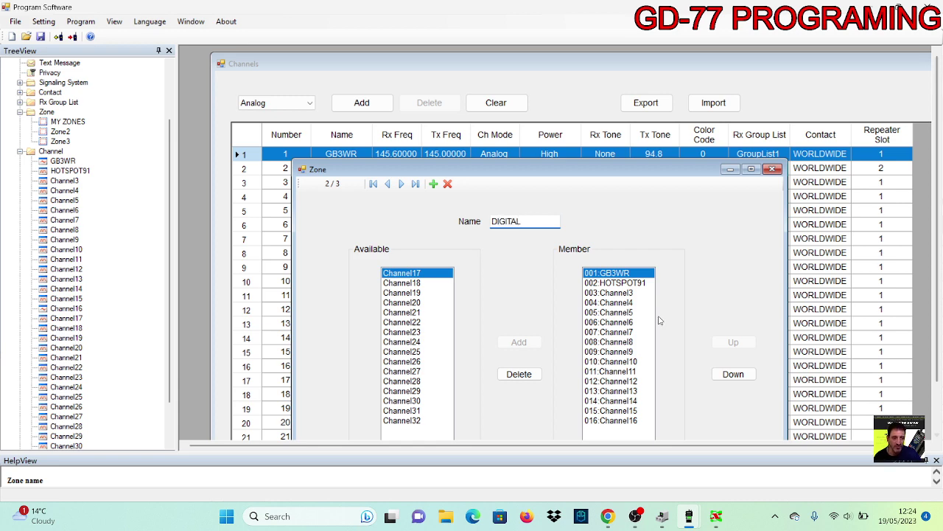
{"action": "key", "text": "Return"}
{"action": "left_click_drag", "start_coordinate": [623, 168], "coordinate": [608, 105]}
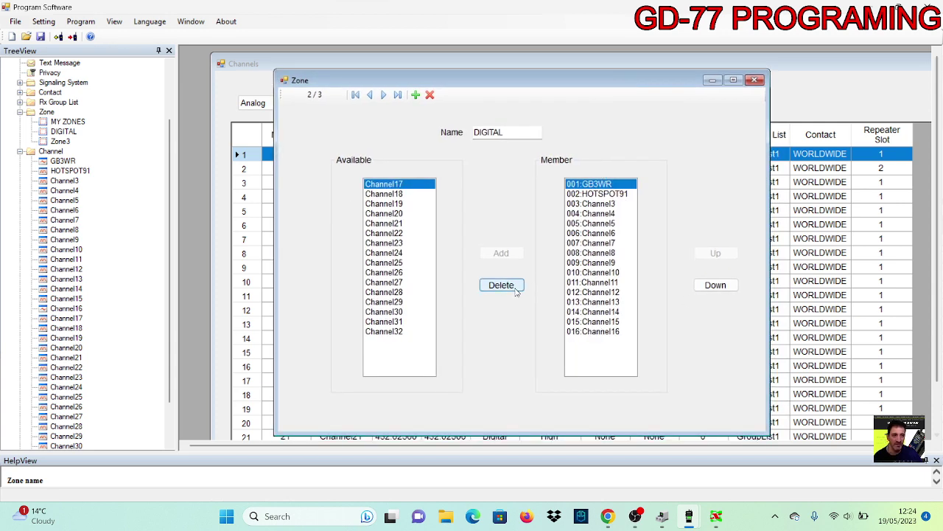
Step: Remove GB3WR from the DIGITAL zone's members and open the settings of its member Channel16
{"action": "left_click", "coordinate": [501, 285]}
{"action": "left_click", "coordinate": [591, 324]}
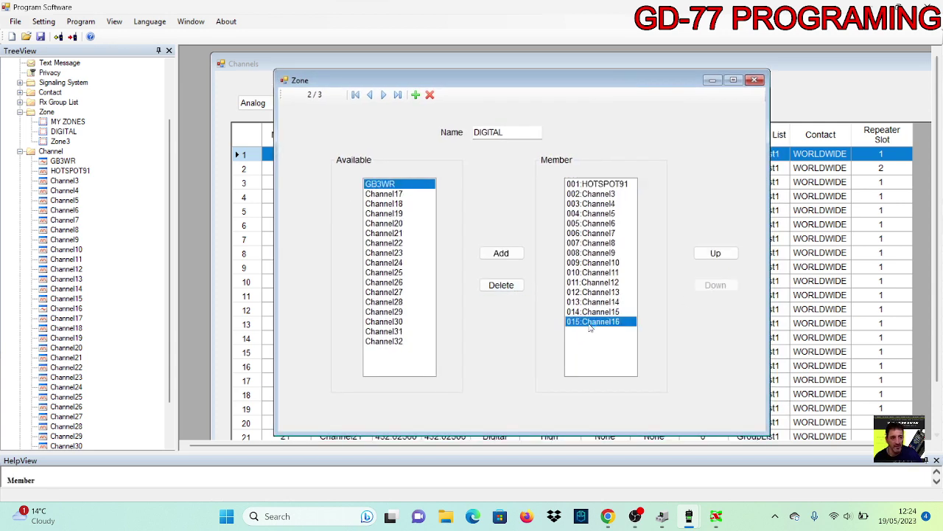
{"action": "double_click", "coordinate": [591, 323]}
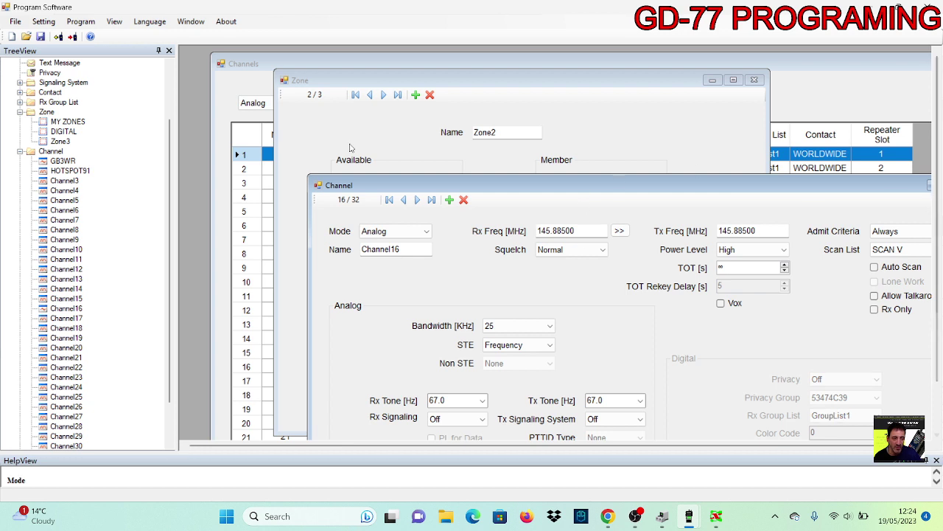
Step: Reopen the second zone by way of MY ZONES and remove Channel16 down to Channel4 from its members
{"action": "double_click", "coordinate": [68, 122]}
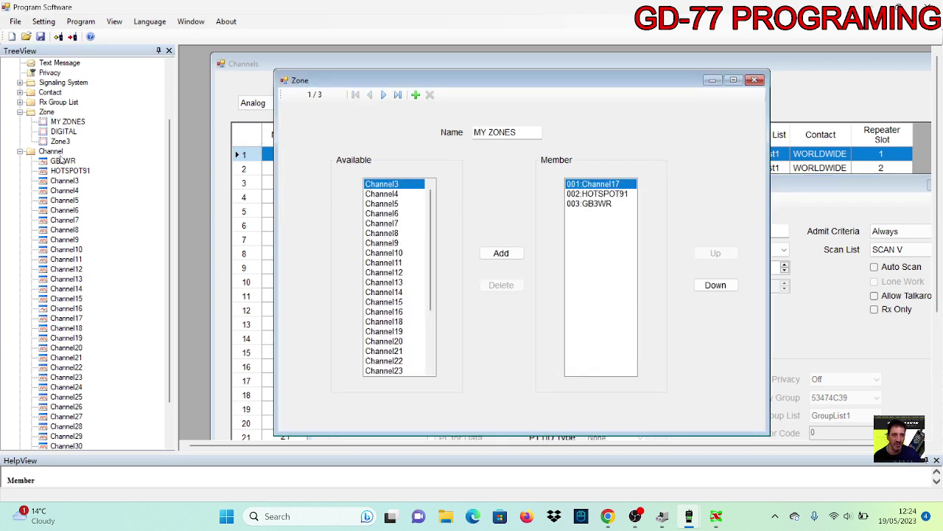
{"action": "double_click", "coordinate": [63, 131]}
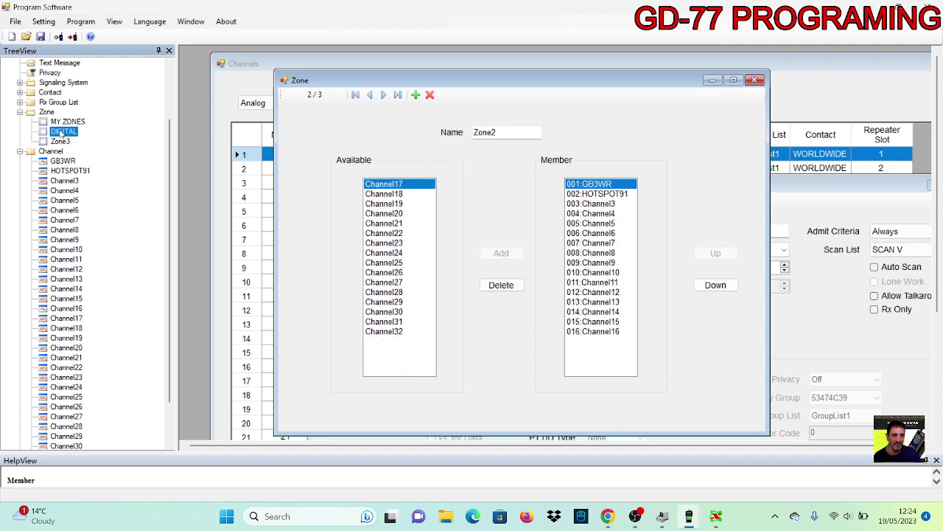
{"action": "left_click", "coordinate": [586, 331]}
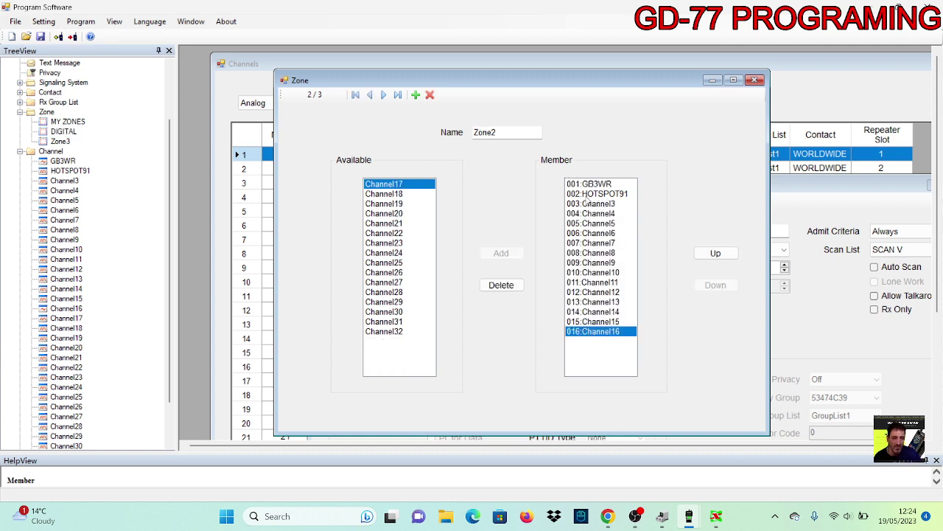
{"action": "left_click", "coordinate": [503, 287]}
{"action": "left_click", "coordinate": [503, 288]}
{"action": "left_click", "coordinate": [505, 289]}
{"action": "left_click", "coordinate": [502, 288]}
{"action": "left_click", "coordinate": [502, 287]}
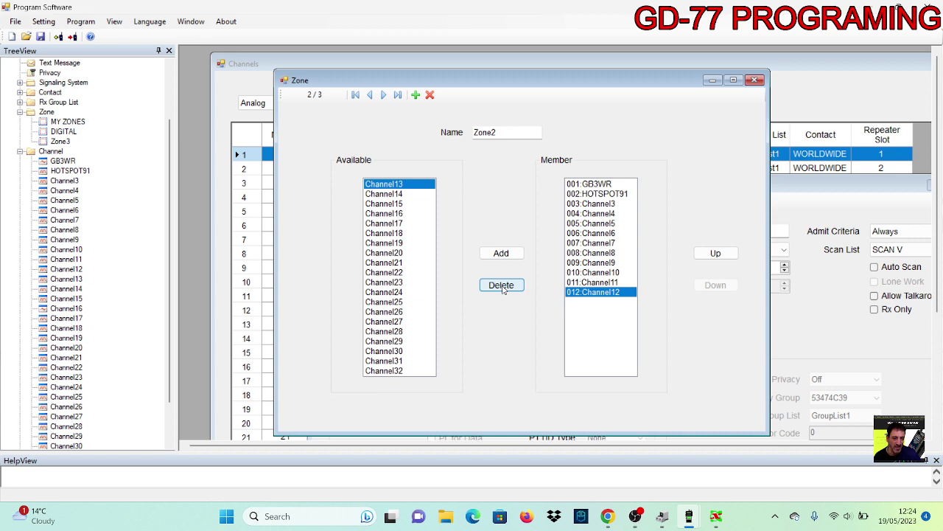
{"action": "left_click", "coordinate": [503, 288]}
{"action": "left_click", "coordinate": [503, 288]}
{"action": "left_click", "coordinate": [502, 287]}
{"action": "left_click", "coordinate": [503, 287]}
{"action": "left_click", "coordinate": [503, 287]}
{"action": "left_click", "coordinate": [503, 287]}
{"action": "left_click", "coordinate": [503, 288]}
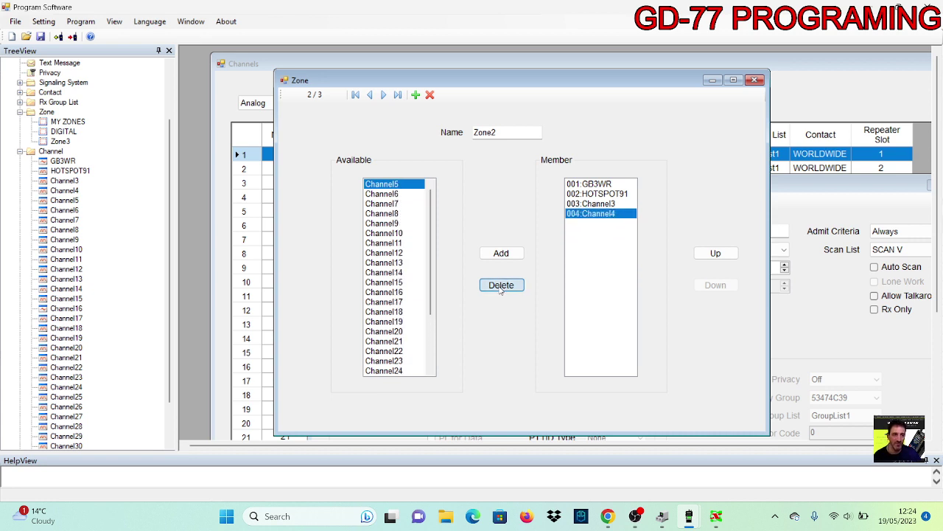
{"action": "left_click", "coordinate": [503, 287]}
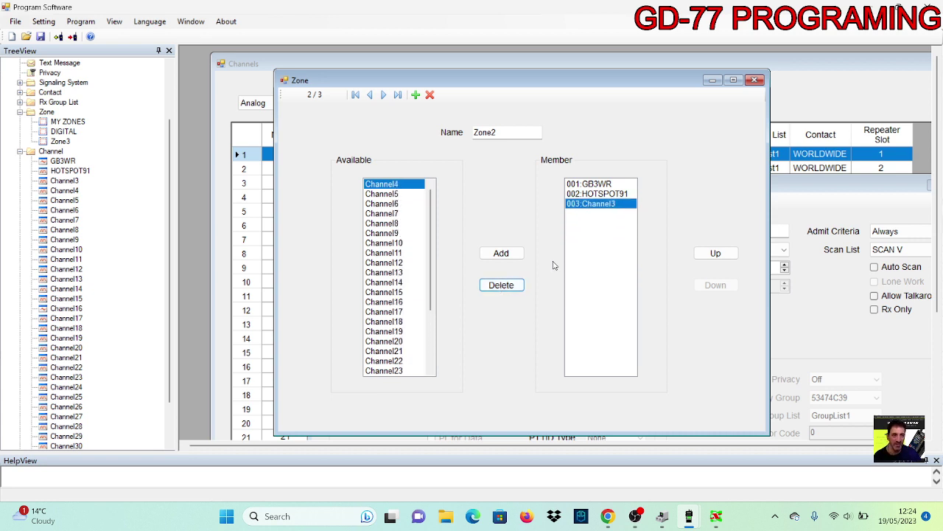
Step: Rename Channel3 as HELLO and close its settings
{"action": "double_click", "coordinate": [64, 180]}
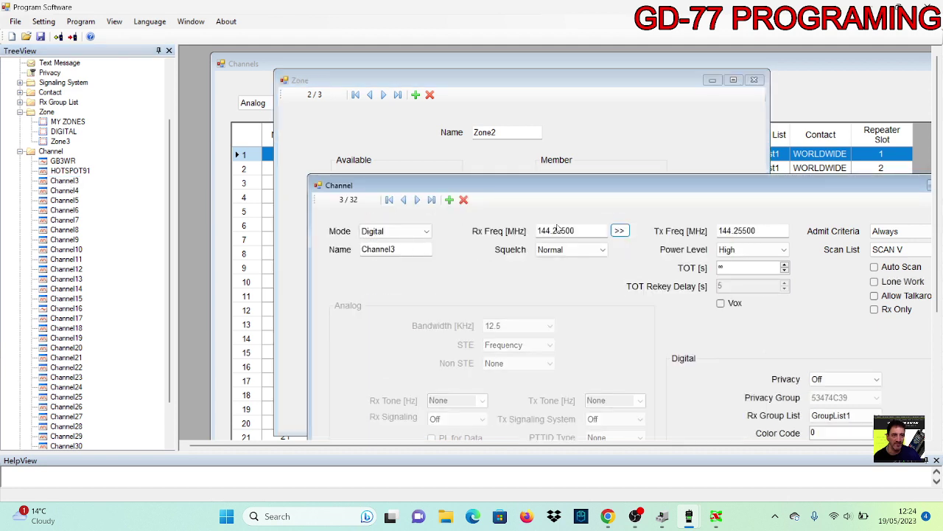
{"action": "double_click", "coordinate": [401, 249]}
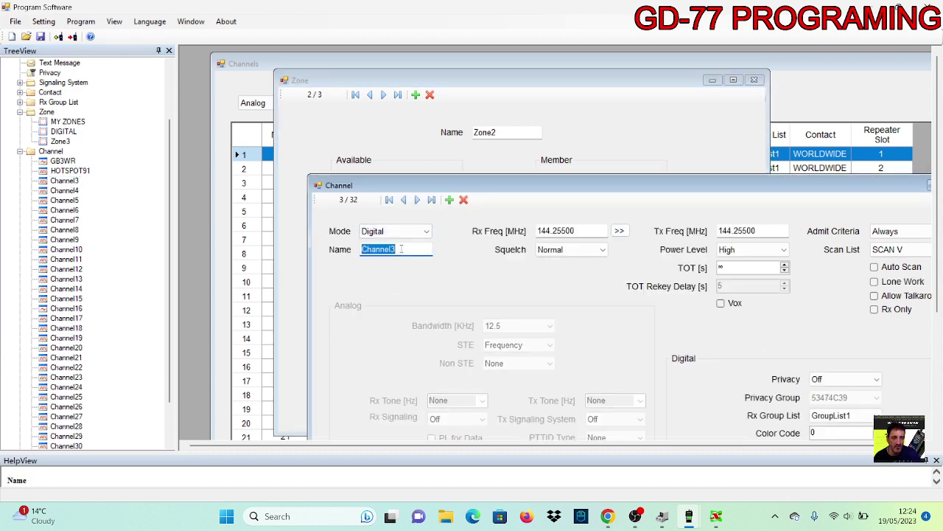
{"action": "type", "text": "HELLO"}
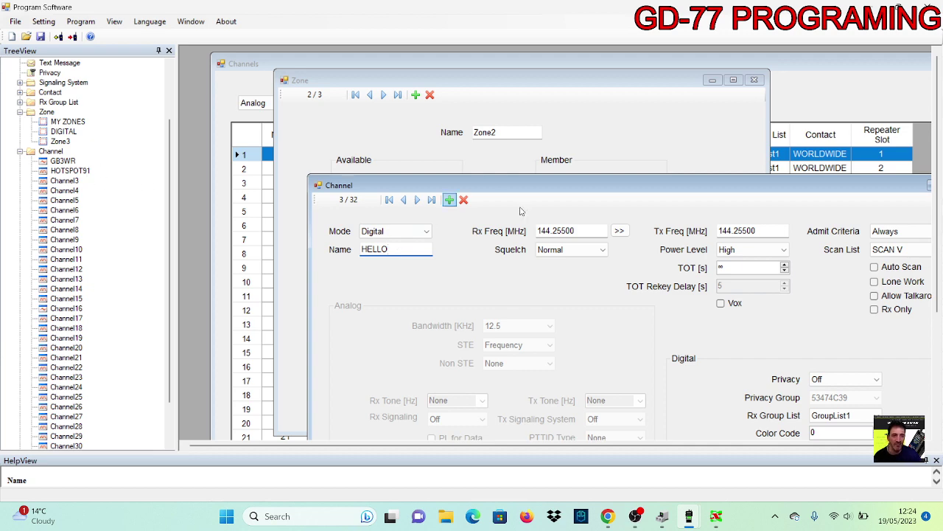
{"action": "left_click_drag", "start_coordinate": [815, 182], "coordinate": [687, 125]}
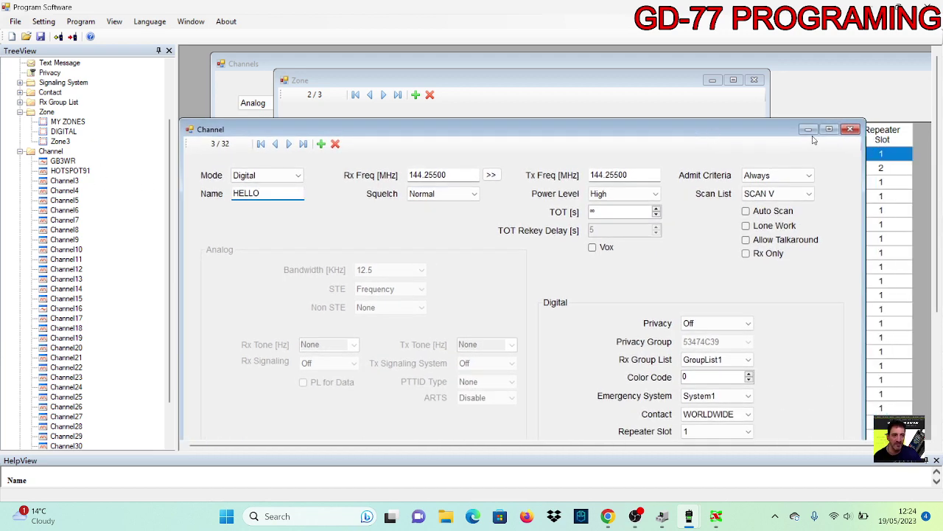
{"action": "left_click", "coordinate": [851, 128]}
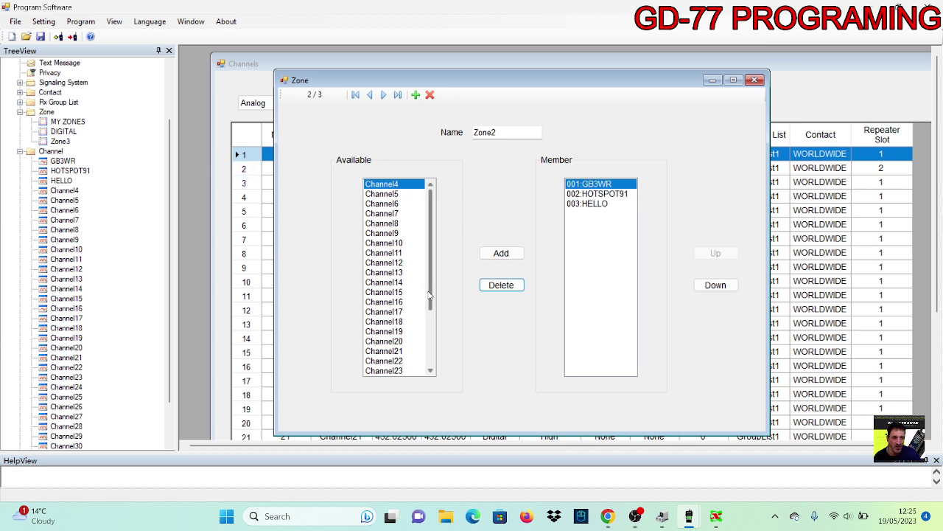
Step: Look through the second zone's available channels, close the zone and reopen it to review its channels
{"action": "left_click_drag", "start_coordinate": [431, 298], "coordinate": [428, 368]}
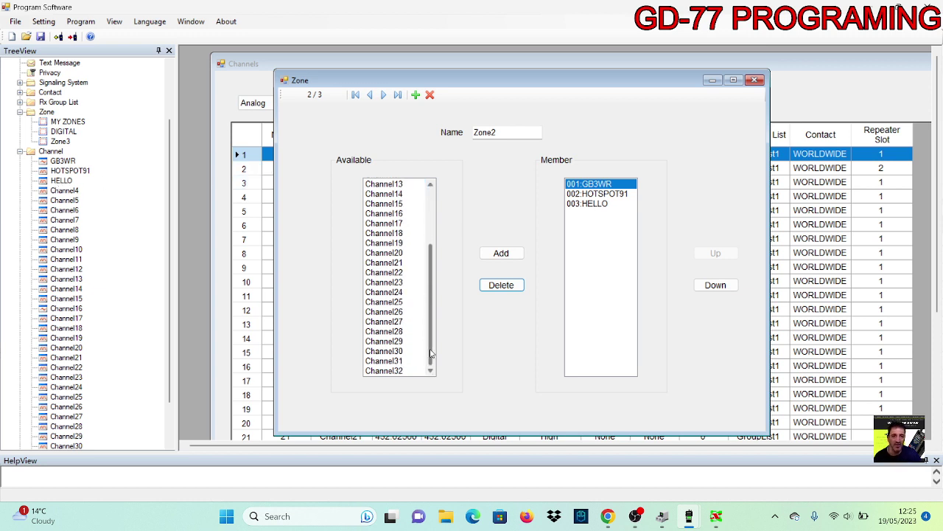
{"action": "left_click", "coordinate": [754, 81]}
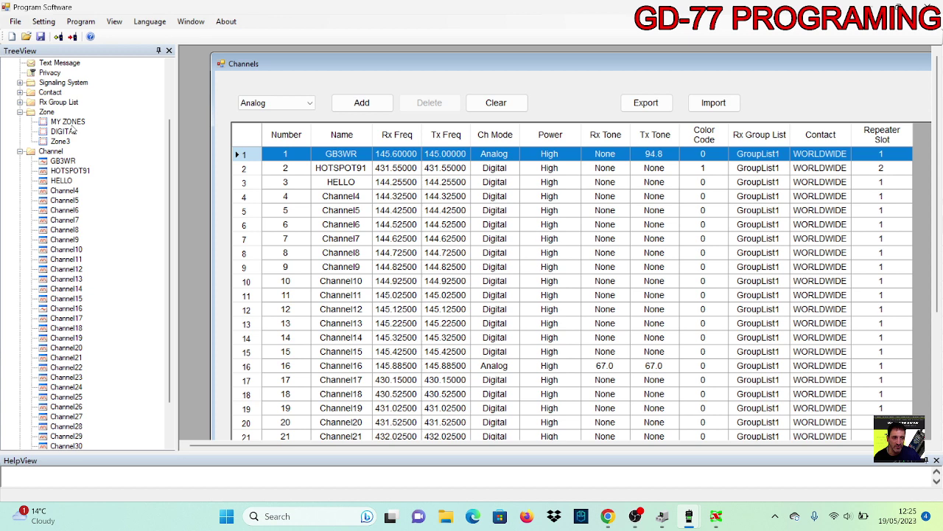
{"action": "double_click", "coordinate": [64, 132]}
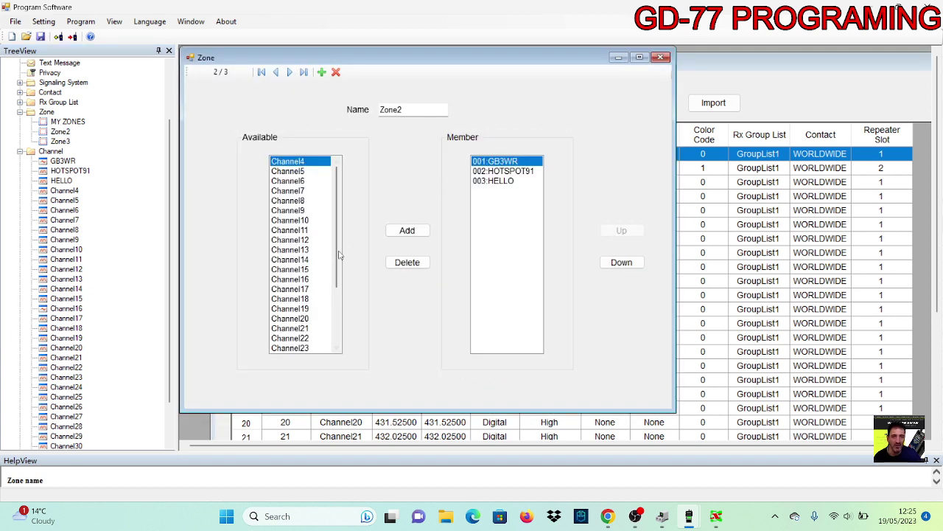
{"action": "left_click_drag", "start_coordinate": [337, 254], "coordinate": [348, 234]}
Step: Rename Channel5 as HI and close its settings
{"action": "double_click", "coordinate": [65, 201]}
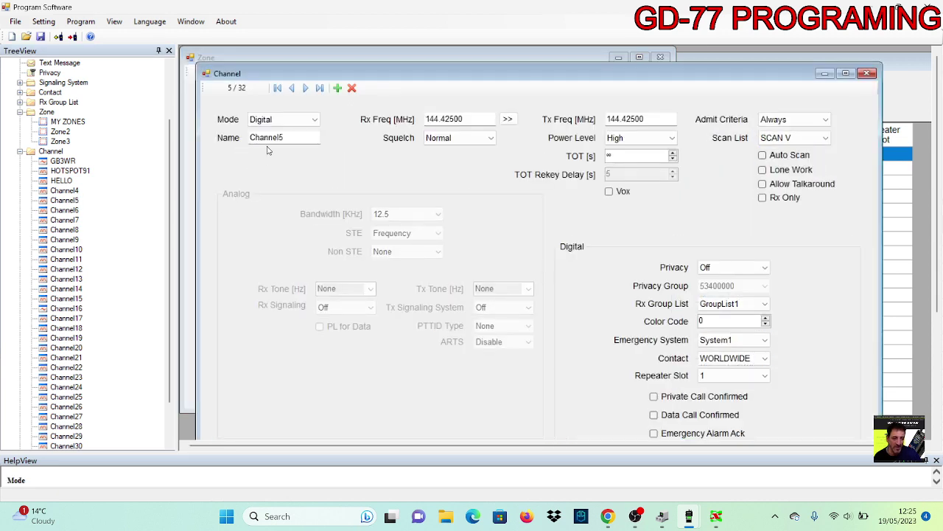
{"action": "left_click", "coordinate": [267, 137]}
{"action": "double_click", "coordinate": [269, 137]}
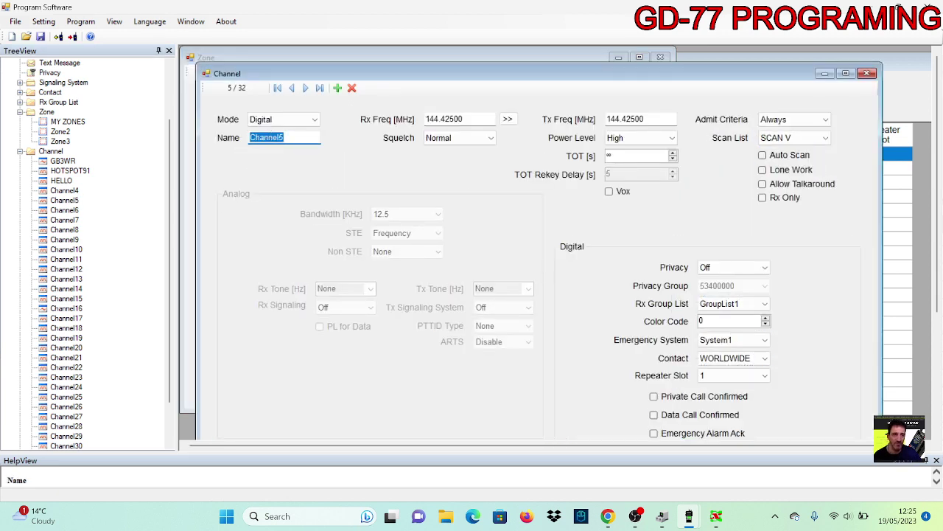
{"action": "type", "text": "HI"}
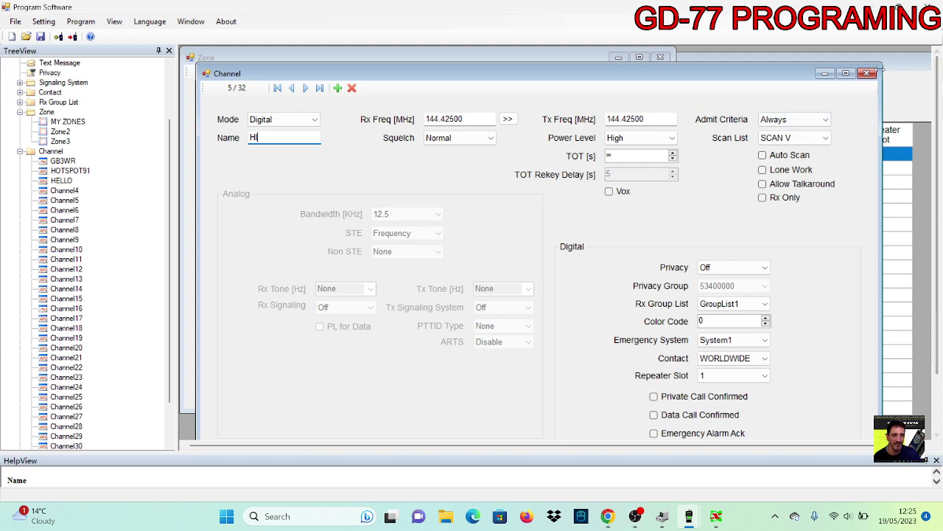
{"action": "left_click", "coordinate": [869, 73]}
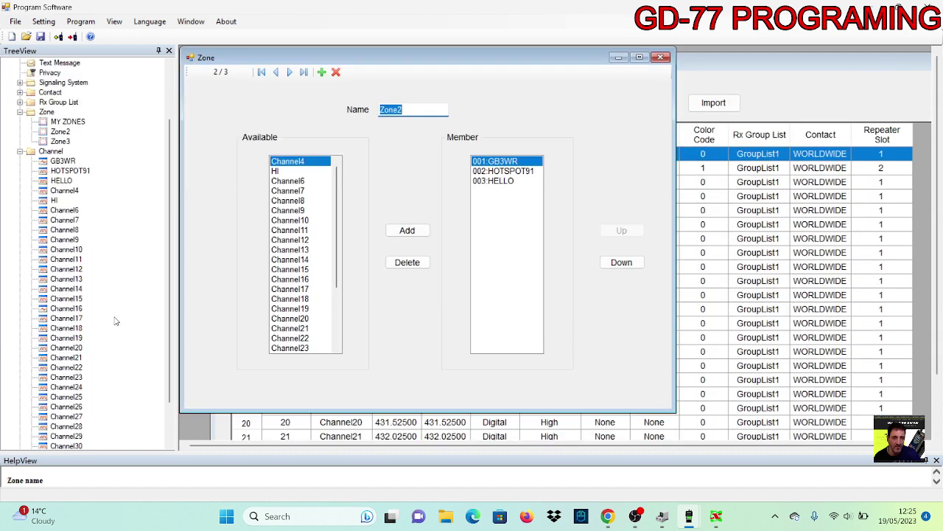
Step: Add channel HI to Zone2's members and close the zone
{"action": "left_click_drag", "start_coordinate": [333, 273], "coordinate": [334, 242]}
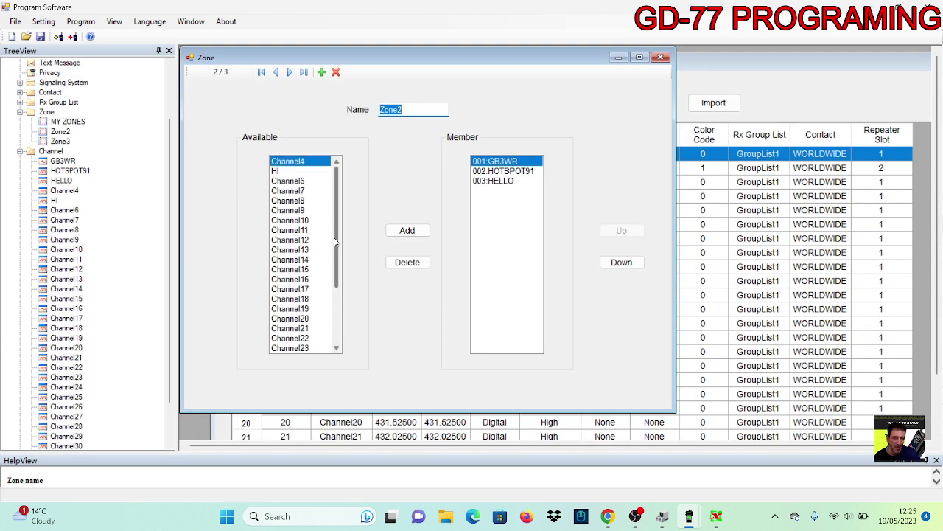
{"action": "left_click", "coordinate": [276, 172]}
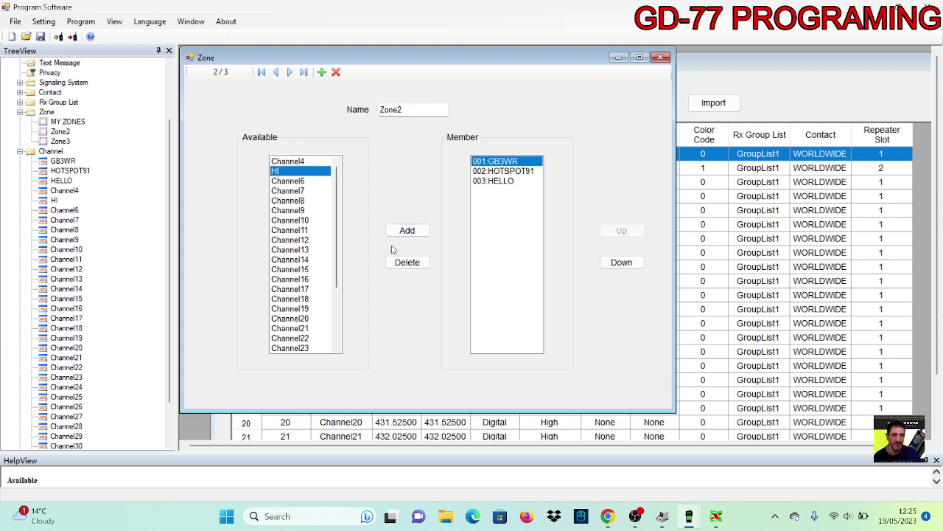
{"action": "left_click", "coordinate": [407, 231]}
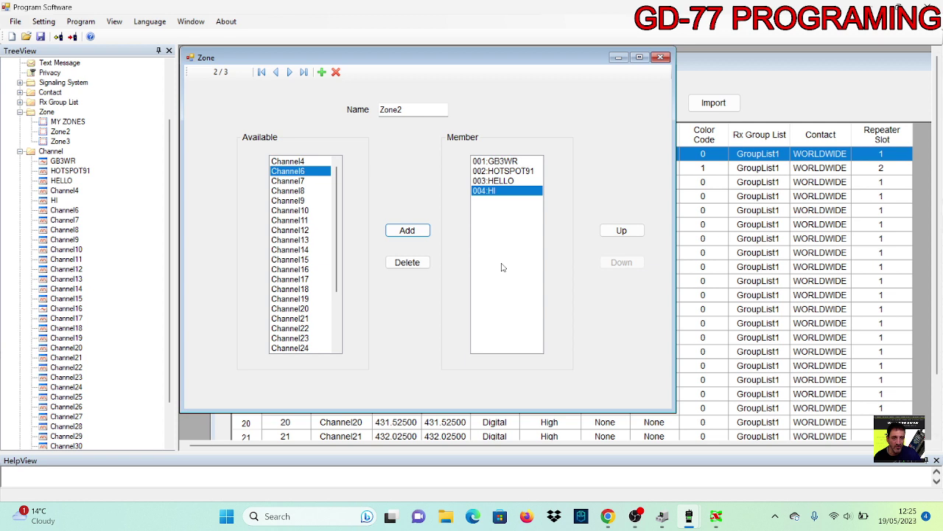
{"action": "left_click", "coordinate": [661, 57]}
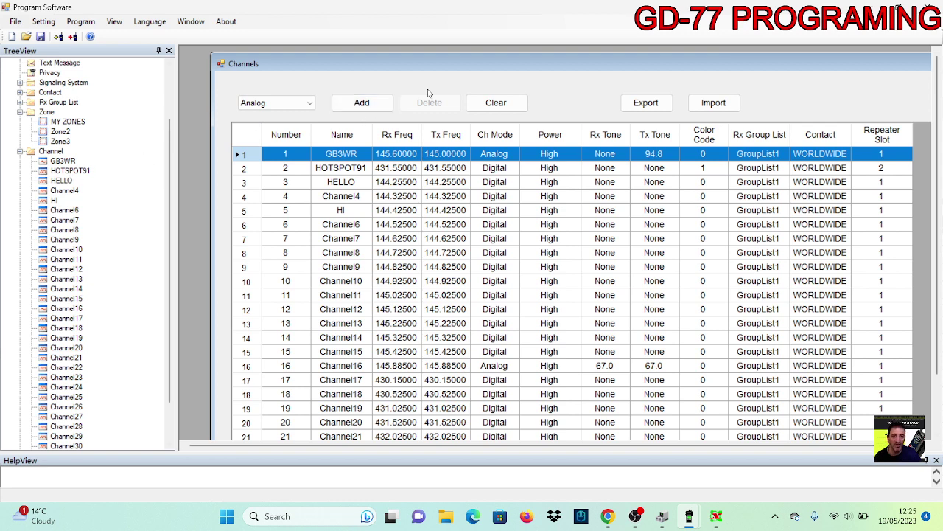
Step: Select HOTSPOT91 in the Channels table to view its row, and select the same channel in the Channel folder
{"action": "left_click_drag", "start_coordinate": [579, 69], "coordinate": [566, 54]}
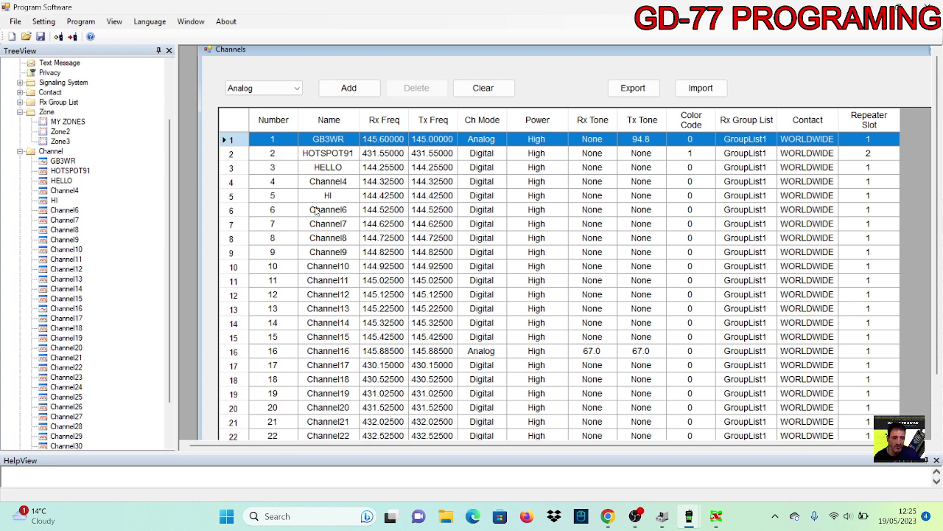
{"action": "left_click", "coordinate": [328, 153]}
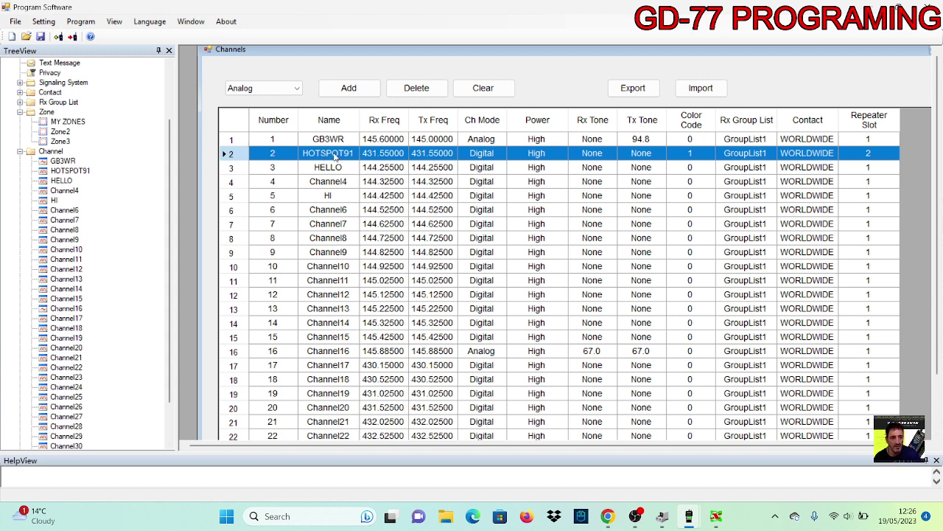
{"action": "left_click", "coordinate": [63, 172]}
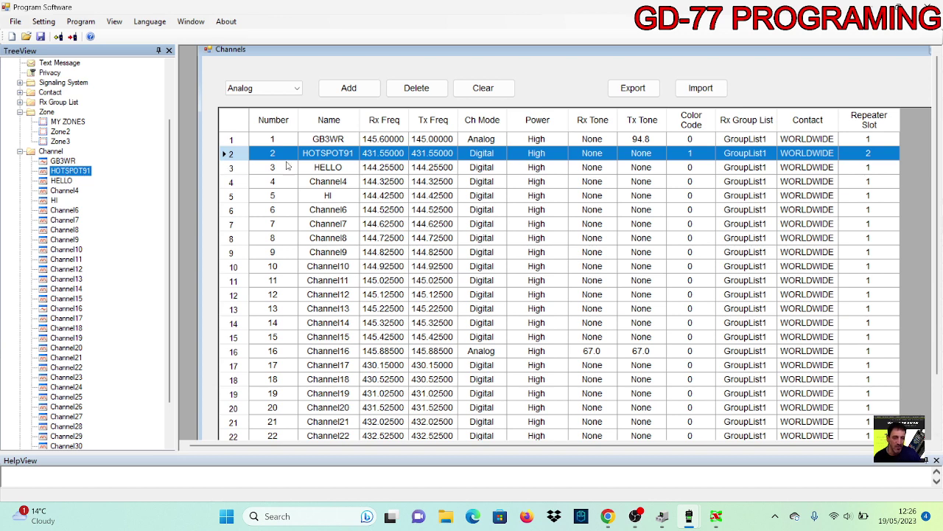
Step: Open the settings of channel HOTSPOT91, keep its mode Digital and set its TOT to 405 s
{"action": "double_click", "coordinate": [230, 153]}
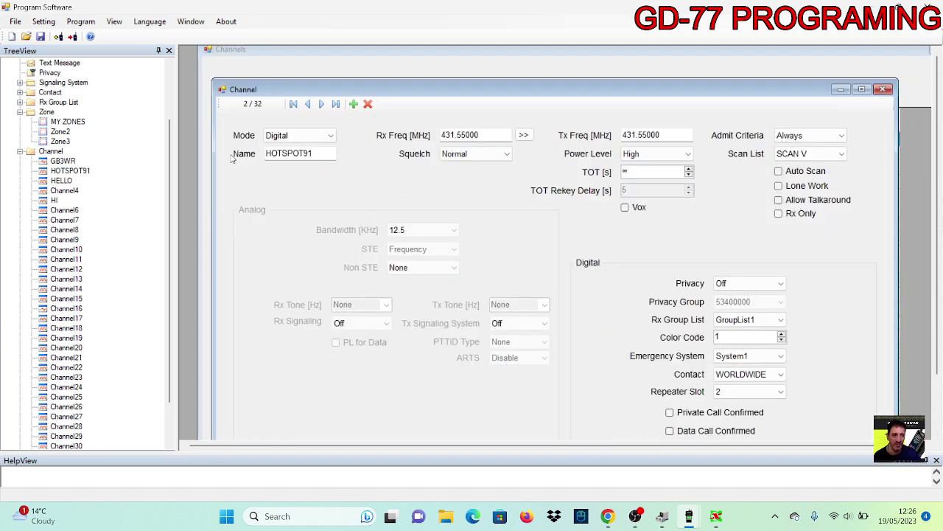
{"action": "left_click_drag", "start_coordinate": [683, 89], "coordinate": [664, 70]}
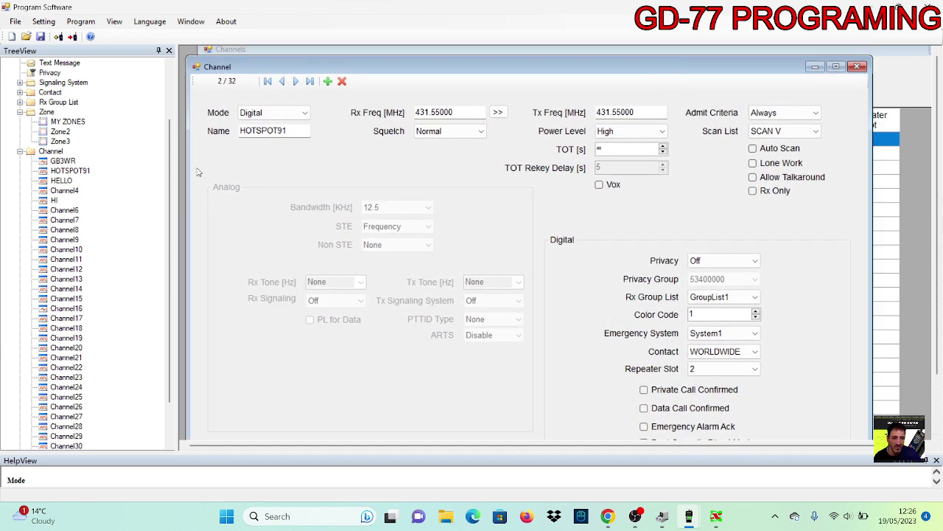
{"action": "left_click", "coordinate": [305, 112]}
{"action": "left_click", "coordinate": [305, 113]}
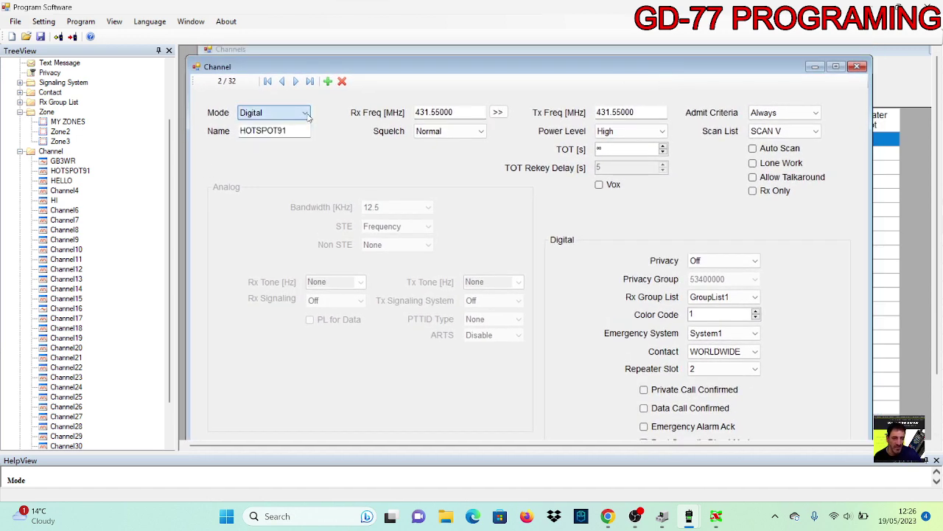
{"action": "left_click", "coordinate": [279, 131]}
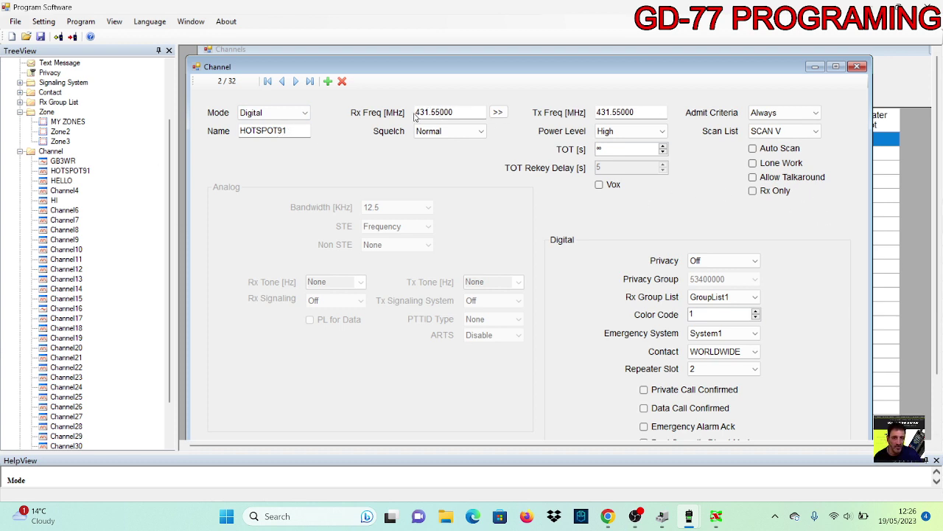
{"action": "left_click", "coordinate": [663, 152]}
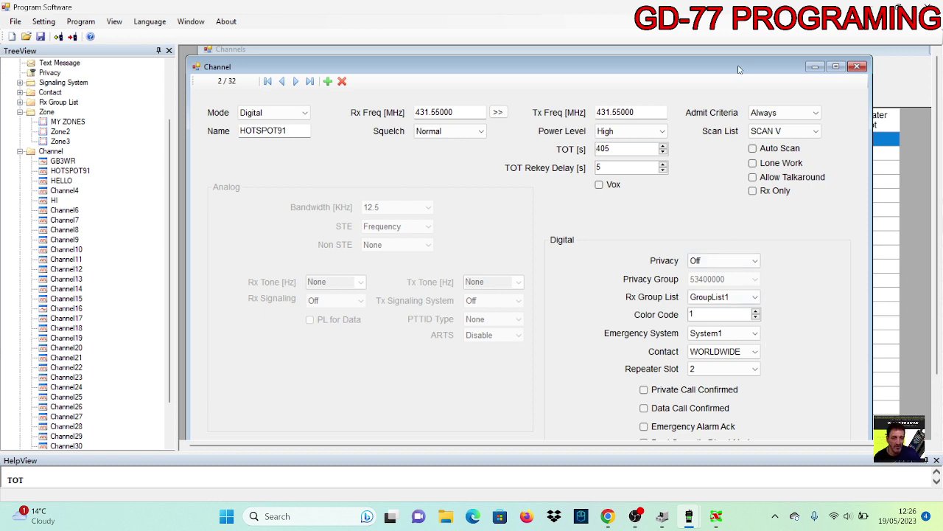
{"action": "left_click_drag", "start_coordinate": [739, 69], "coordinate": [734, 59]}
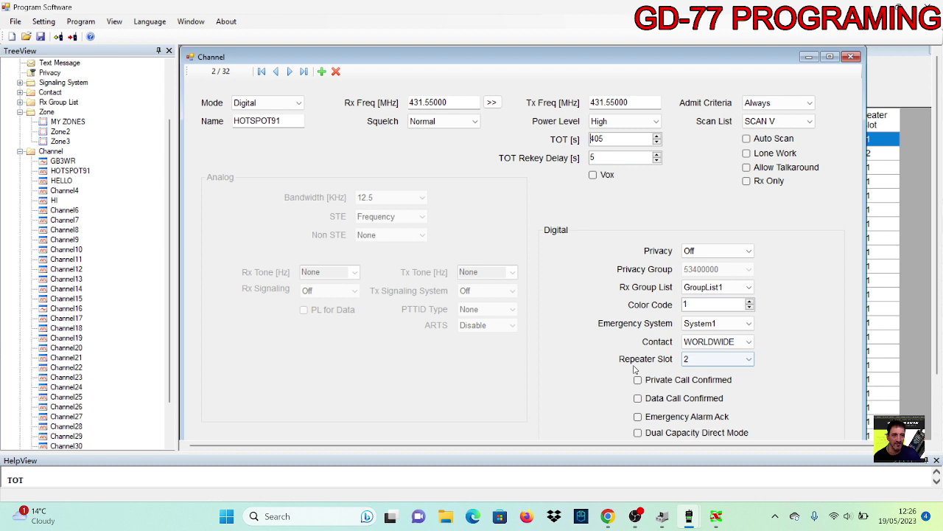
Step: Examine the Contact and Repeater Slot choices available for channel HOTSPOT91
{"action": "left_click", "coordinate": [751, 342]}
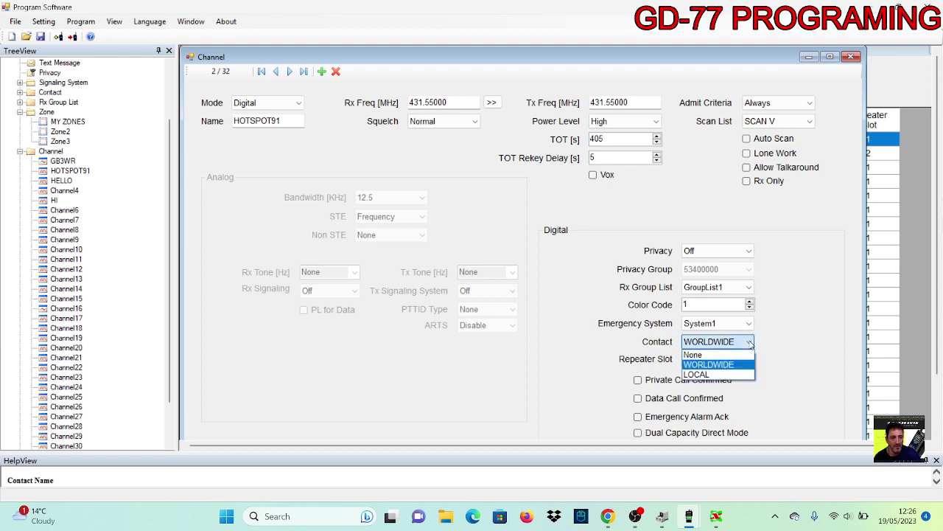
{"action": "left_click", "coordinate": [751, 342]}
{"action": "left_click", "coordinate": [750, 342]}
{"action": "left_click", "coordinate": [750, 342]}
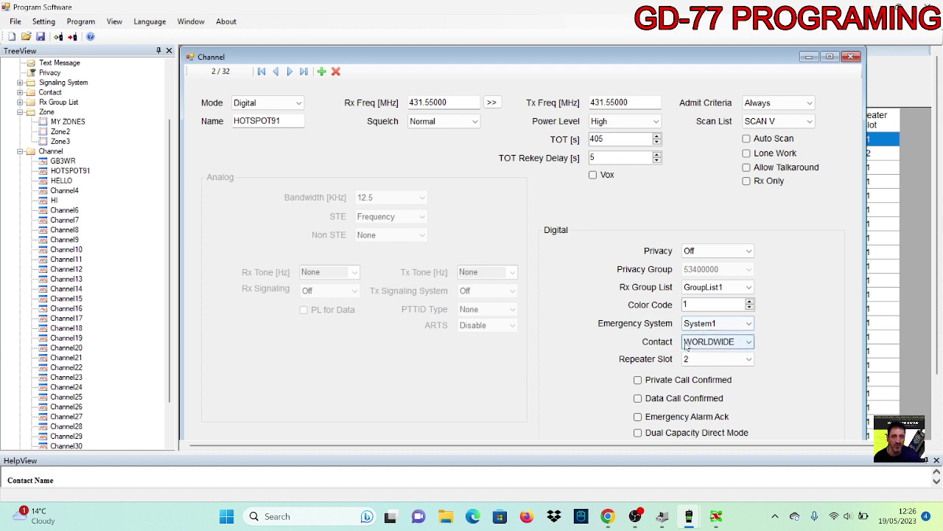
{"action": "left_click", "coordinate": [750, 342]}
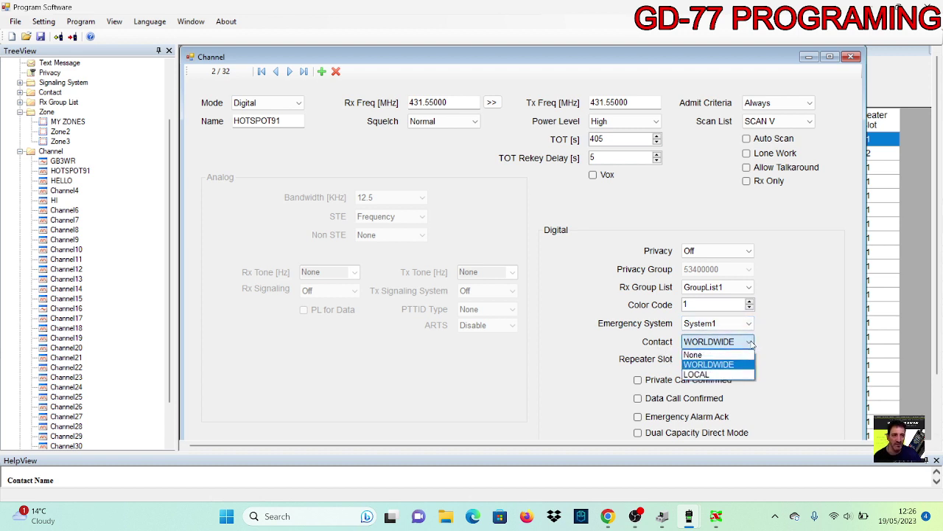
{"action": "left_click", "coordinate": [750, 342]}
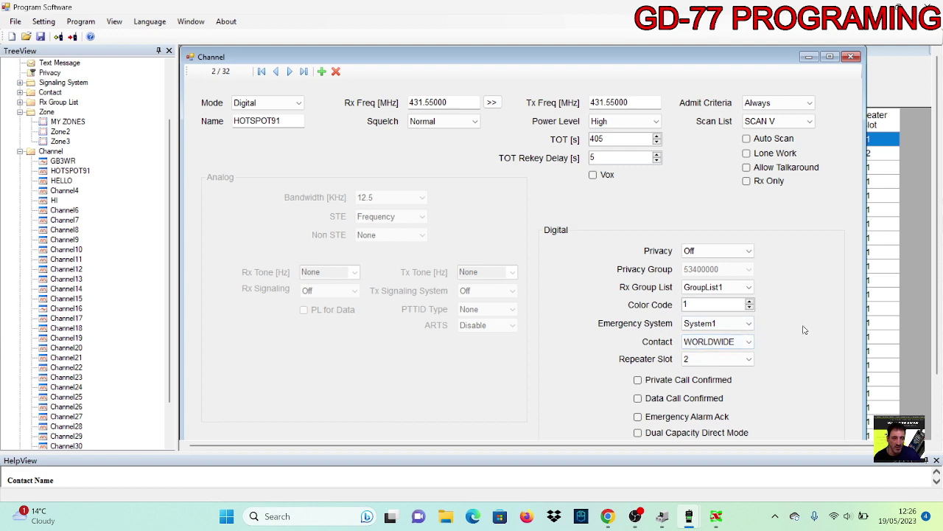
{"action": "left_click", "coordinate": [753, 360]}
{"action": "left_click", "coordinate": [752, 360]}
{"action": "left_click", "coordinate": [753, 361]}
{"action": "left_click", "coordinate": [752, 361]}
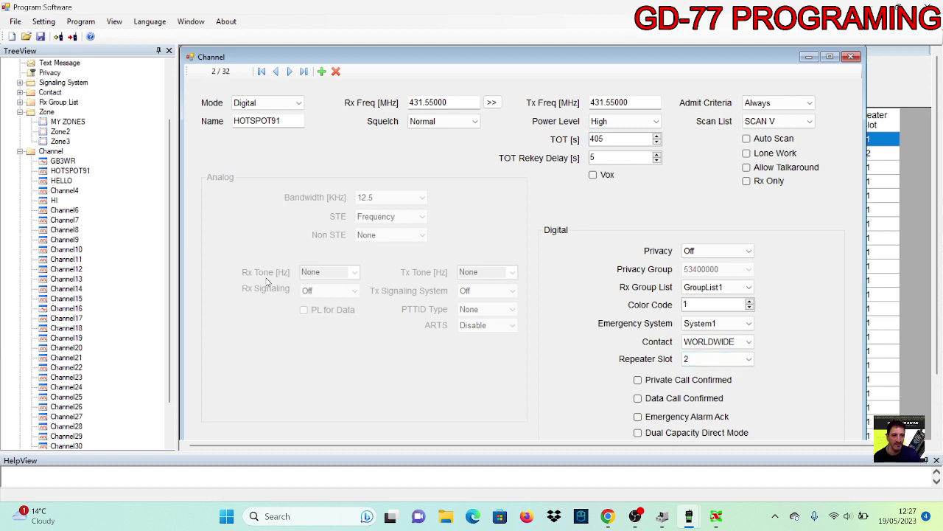
{"action": "left_click_drag", "start_coordinate": [492, 58], "coordinate": [546, 57]}
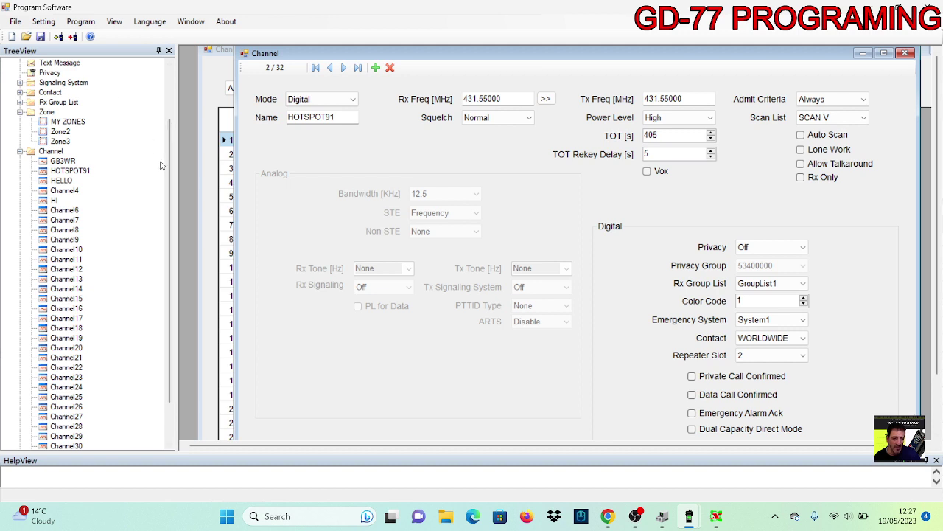
Step: Open the digital contacts list and add a new Group Call contact
{"action": "left_click_drag", "start_coordinate": [170, 179], "coordinate": [182, 125]}
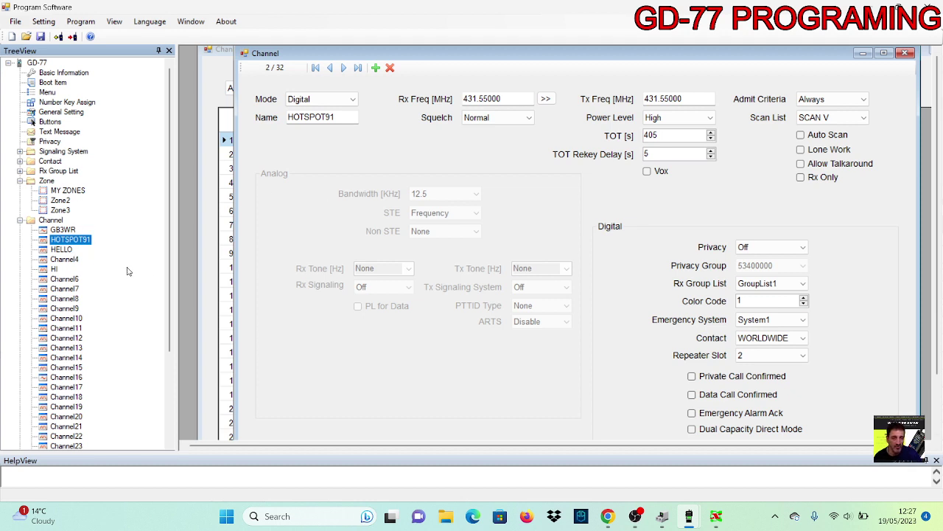
{"action": "left_click_drag", "start_coordinate": [169, 271], "coordinate": [196, 275]}
{"action": "double_click", "coordinate": [51, 162]}
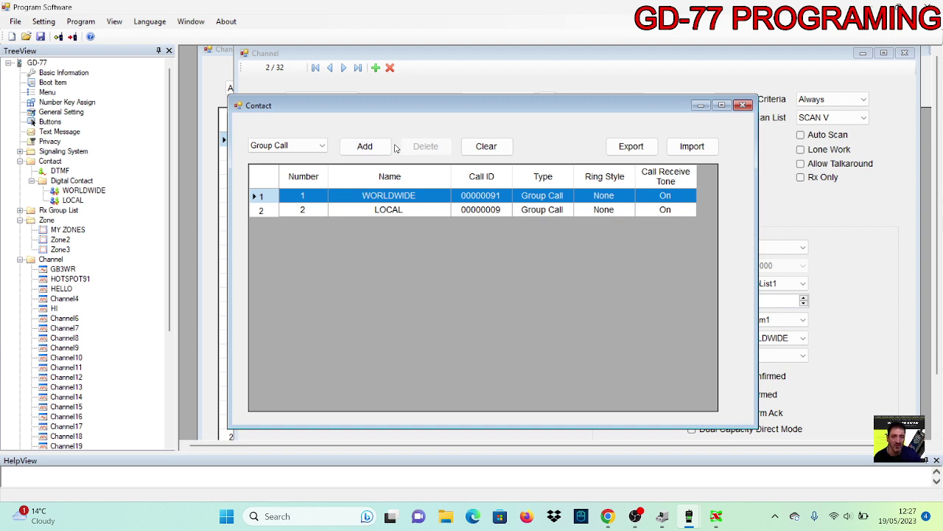
{"action": "left_click", "coordinate": [363, 147]}
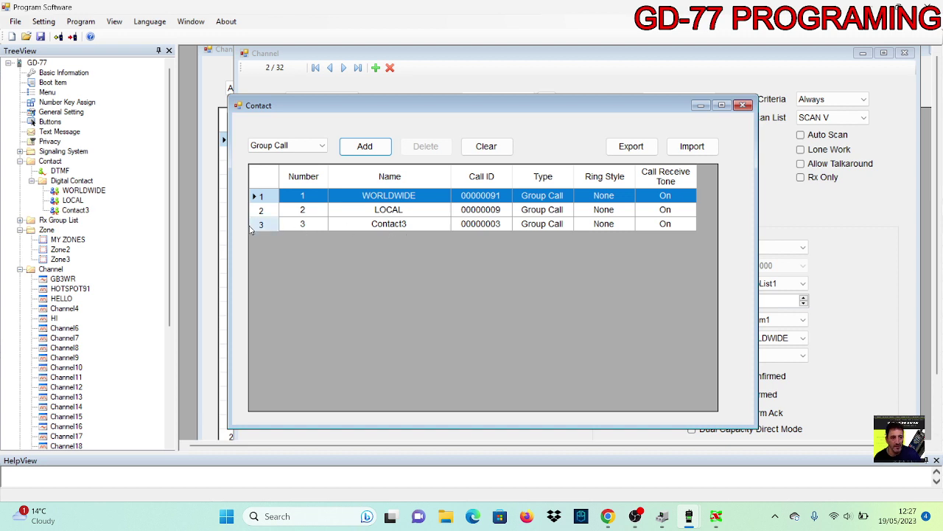
Step: Open the new Group Call contact and rename it CHAT
{"action": "double_click", "coordinate": [263, 225]}
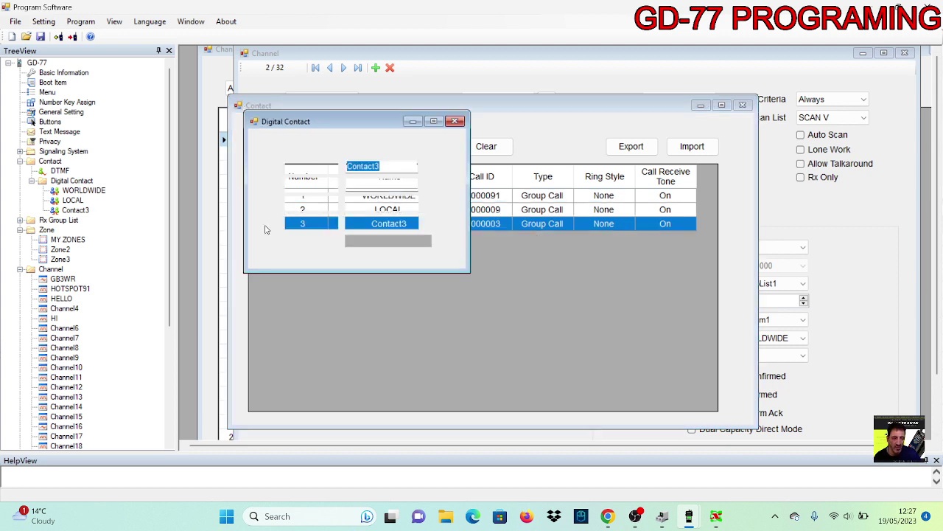
{"action": "left_click", "coordinate": [385, 165]}
{"action": "key", "text": "BackSpace"}
{"action": "key", "text": "BackSpace"}
{"action": "key", "text": "BackSpace"}
{"action": "key", "text": "BackSpace"}
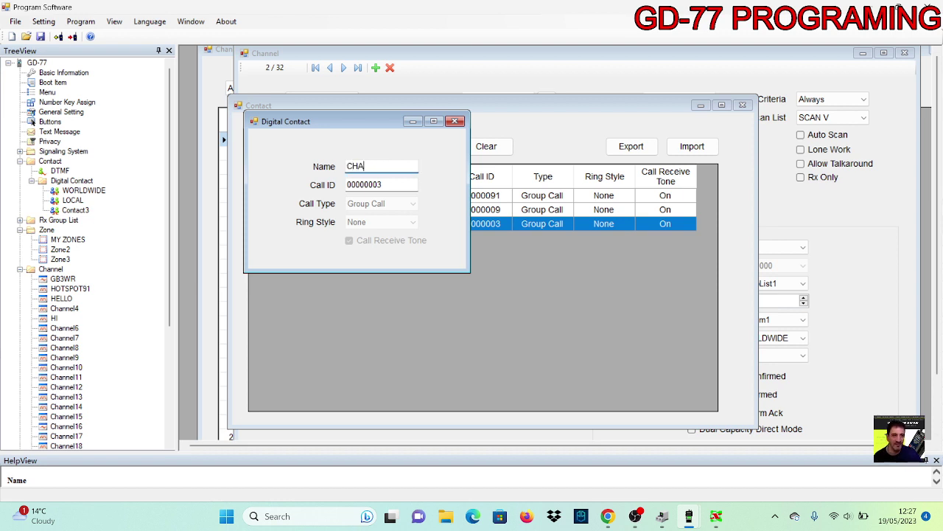
Step: Set the CHAT contact's Call ID to 80 and close its settings
{"action": "left_click", "coordinate": [389, 184]}
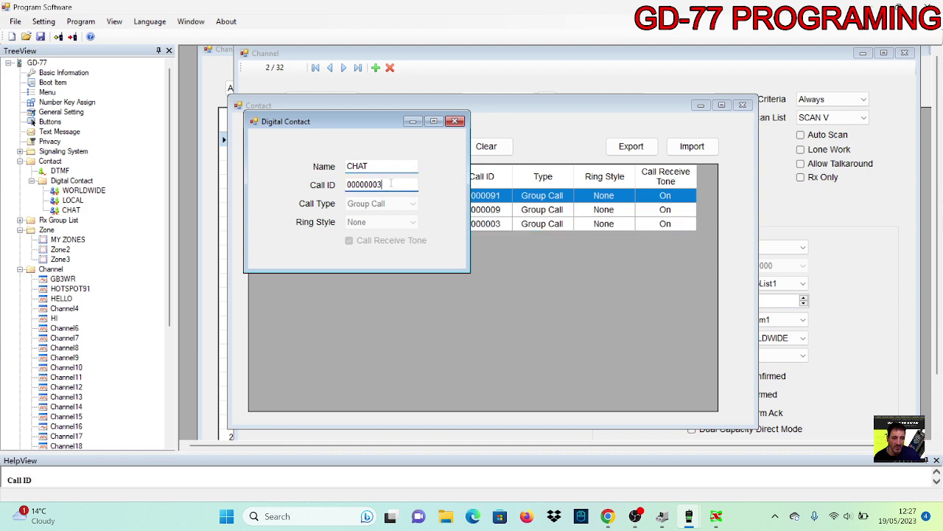
{"action": "key", "text": "BackSpace"}
{"action": "key", "text": "BackSpace"}
{"action": "key", "text": "BackSpace"}
{"action": "key", "text": "BackSpace"}
{"action": "key", "text": "BackSpace"}
{"action": "key", "text": "BackSpace"}
{"action": "key", "text": "BackSpace"}
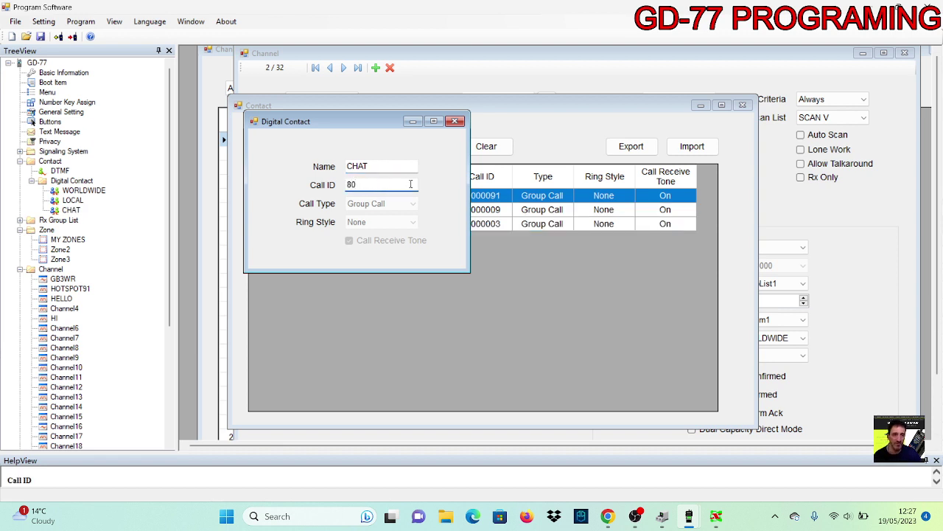
{"action": "type", "text": "80"}
{"action": "left_click", "coordinate": [454, 122]}
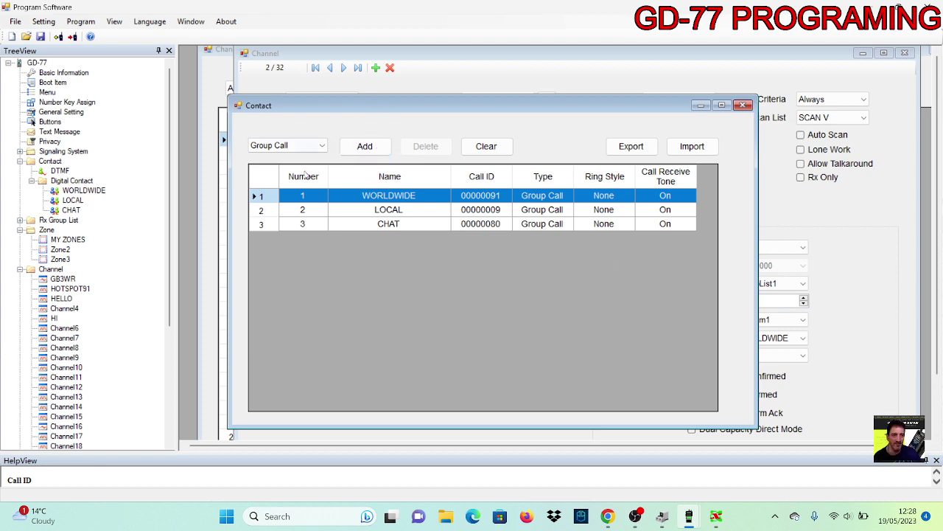
Step: Choose Private Call as the contact type and add a new contact of that type
{"action": "left_click", "coordinate": [322, 149]}
{"action": "left_click", "coordinate": [322, 149]}
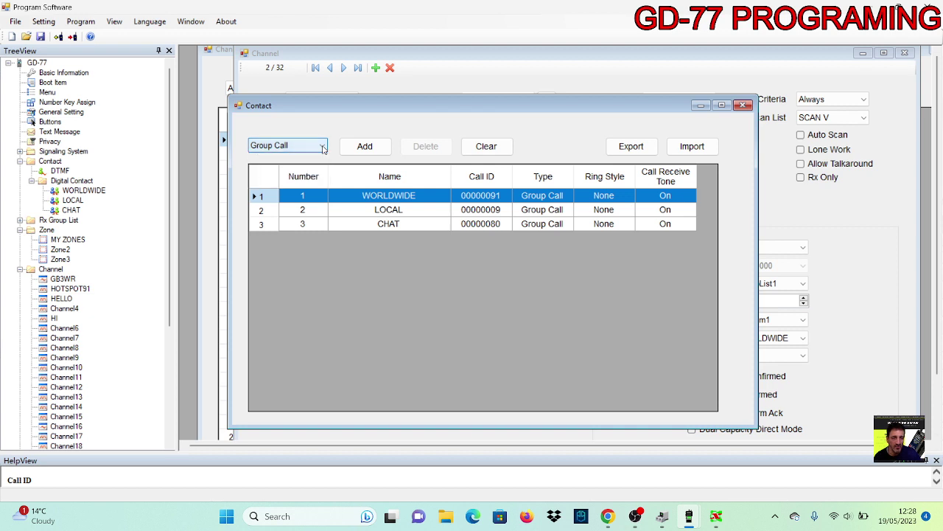
{"action": "left_click", "coordinate": [322, 149]}
{"action": "left_click", "coordinate": [305, 168]}
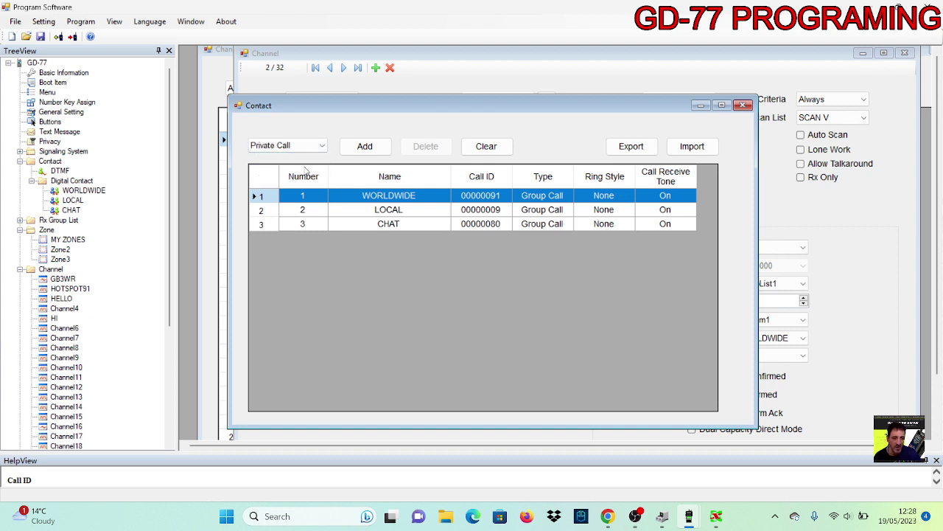
{"action": "left_click", "coordinate": [365, 146]}
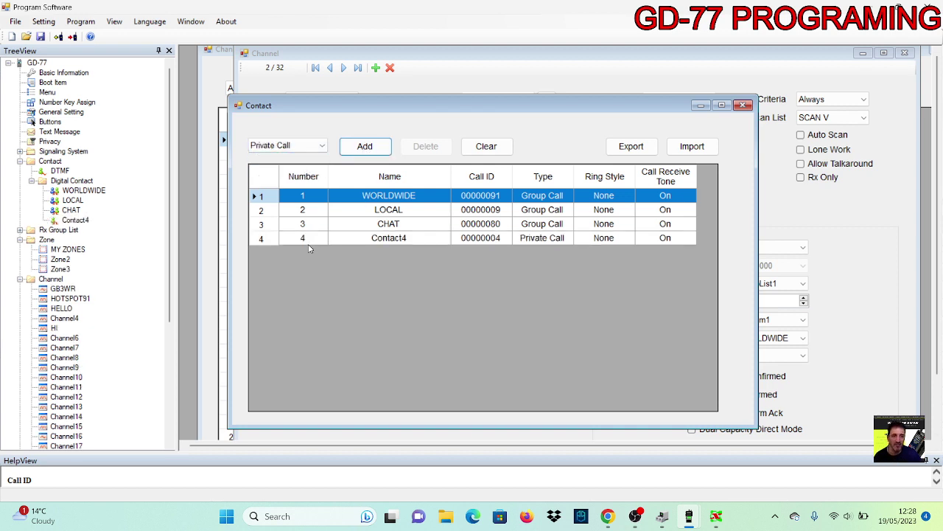
Step: Open the new Private Call contact and rename it DISCONECT
{"action": "double_click", "coordinate": [268, 242]}
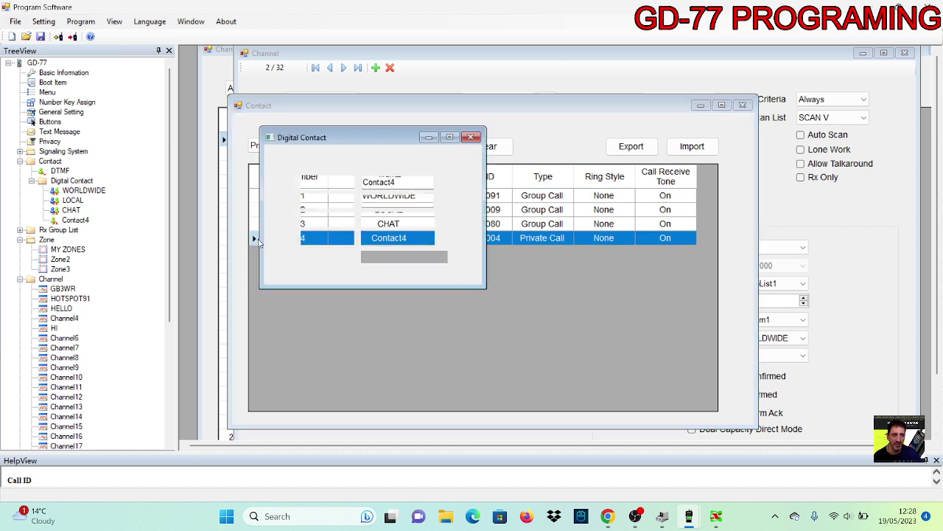
{"action": "double_click", "coordinate": [406, 185]}
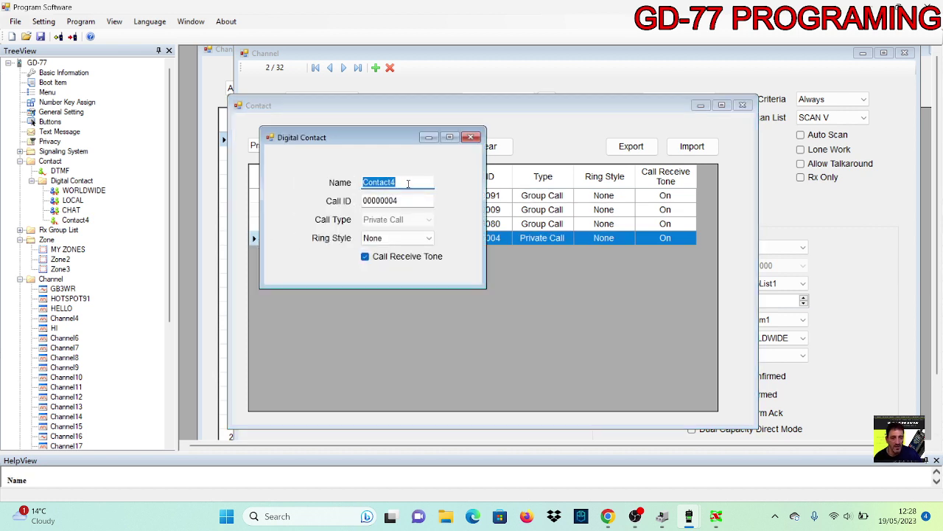
{"action": "type", "text": "DIS"}
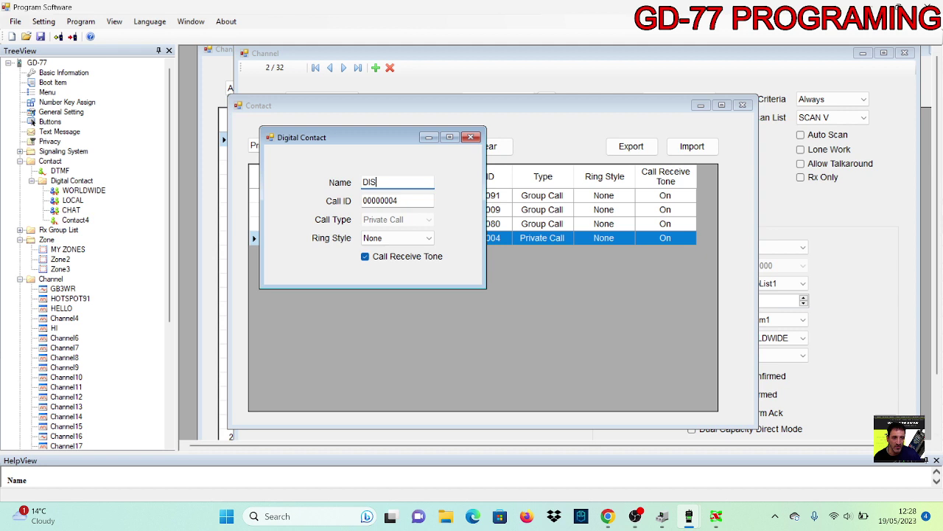
{"action": "type", "text": "CONECT"}
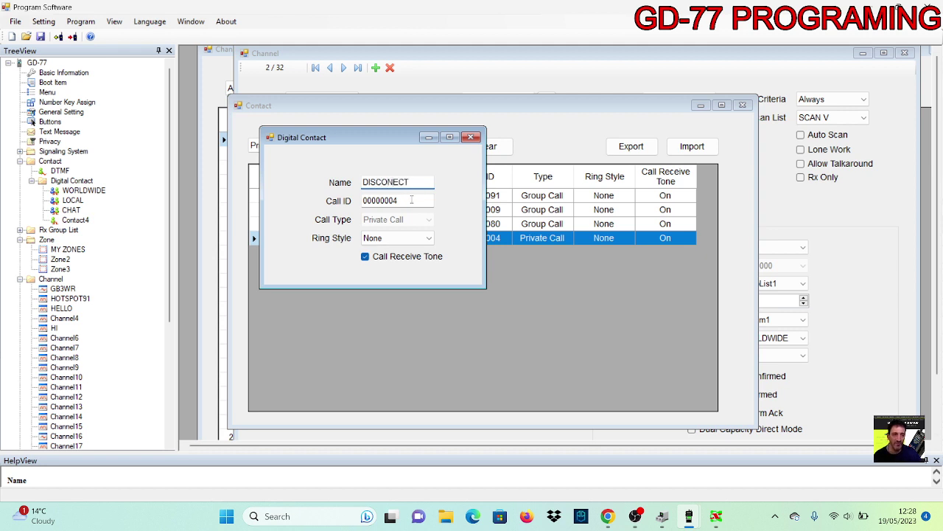
Step: Set the DISCONECT contact's Call ID to 4000 and close its settings
{"action": "left_click", "coordinate": [411, 199]}
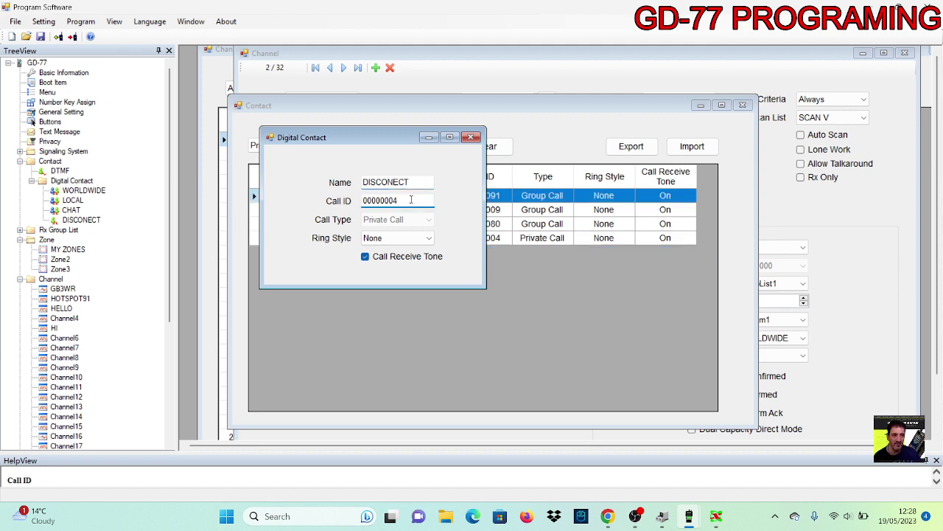
{"action": "key", "text": "BackSpace"}
{"action": "key", "text": "BackSpace"}
{"action": "key", "text": "BackSpace"}
{"action": "key", "text": "BackSpace"}
{"action": "key", "text": "BackSpace"}
{"action": "key", "text": "BackSpace"}
{"action": "key", "text": "BackSpace"}
{"action": "key", "text": "BackSpace"}
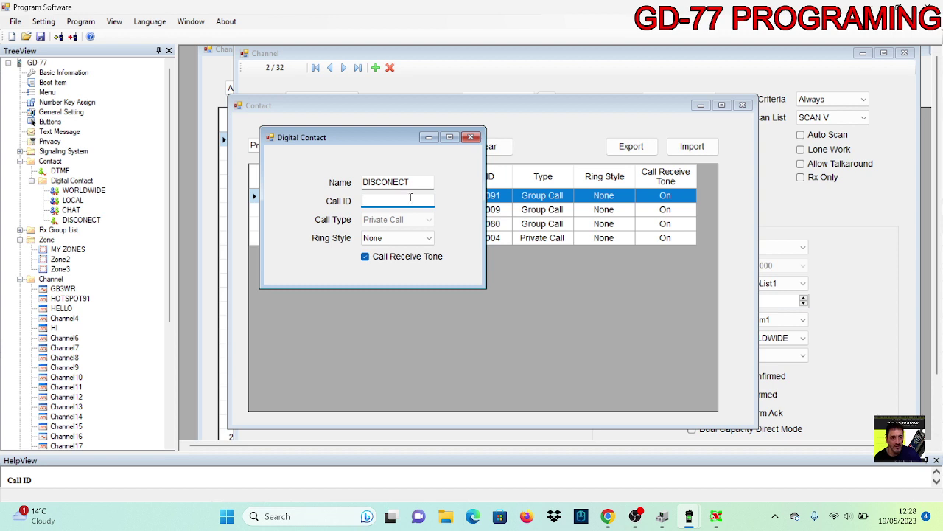
{"action": "type", "text": "4000"}
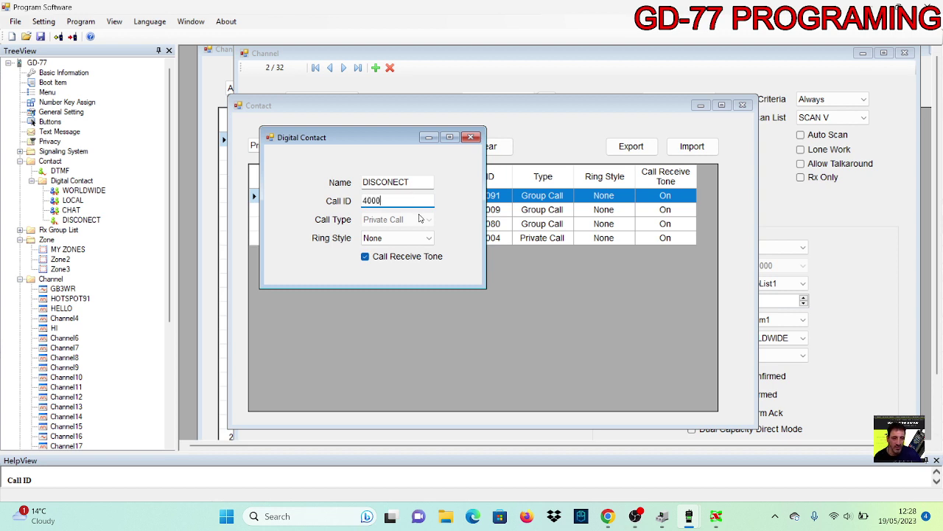
{"action": "left_click", "coordinate": [470, 137]}
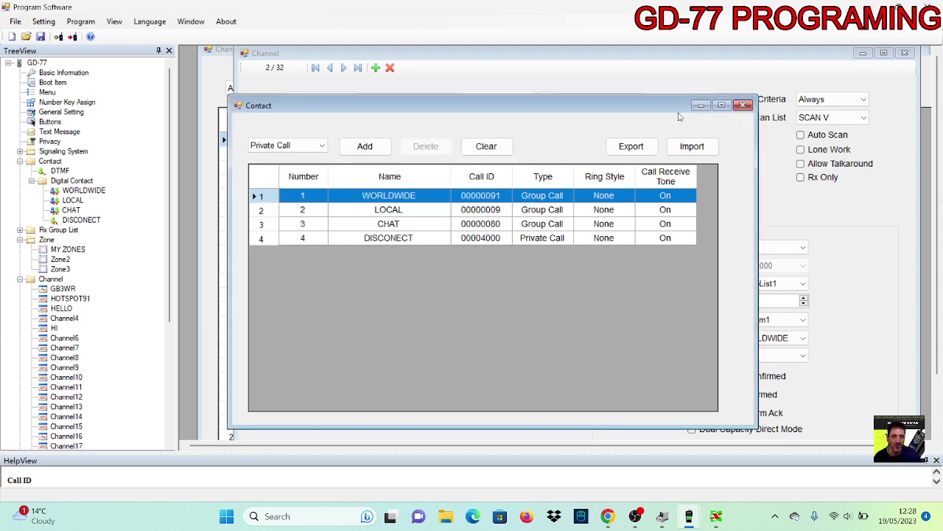
Step: Return to the channel settings and select the HOTSPOT91 channel
{"action": "left_click", "coordinate": [443, 84]}
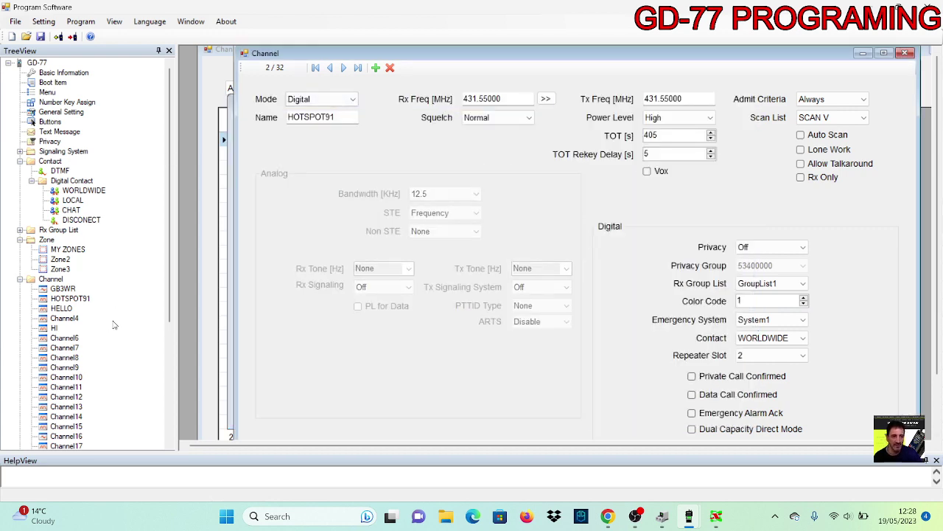
{"action": "left_click", "coordinate": [172, 271]}
{"action": "left_click_drag", "start_coordinate": [172, 271], "coordinate": [156, 333]}
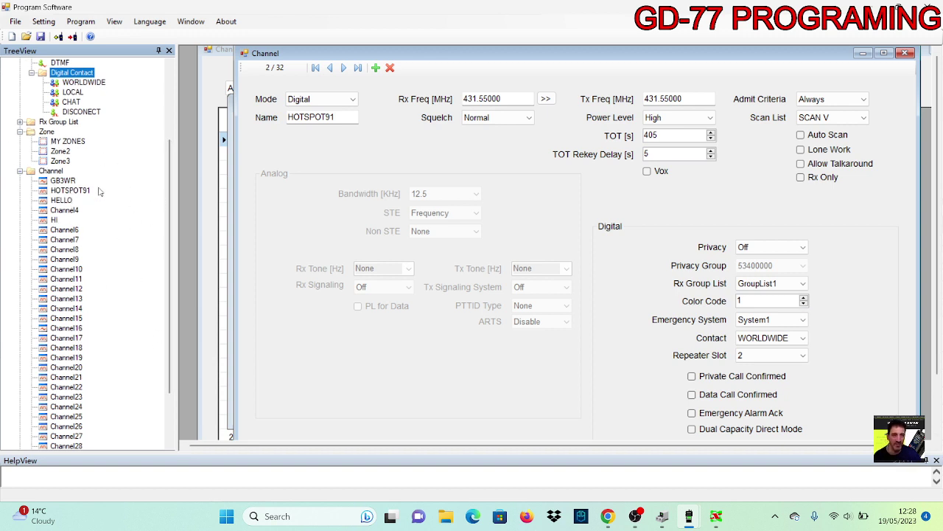
{"action": "left_click", "coordinate": [70, 191]}
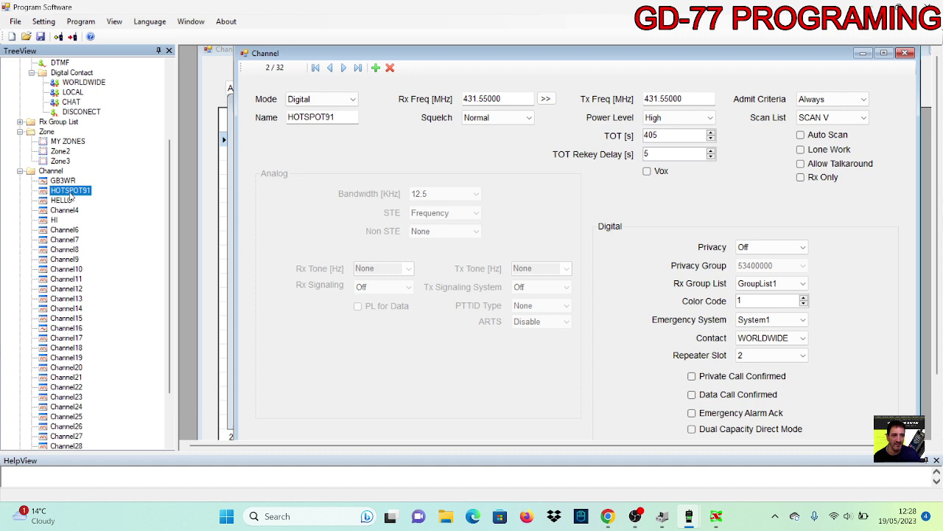
Step: Set the HOTSPOT91 channel's digital contact to DISCONECT
{"action": "left_click", "coordinate": [803, 338]}
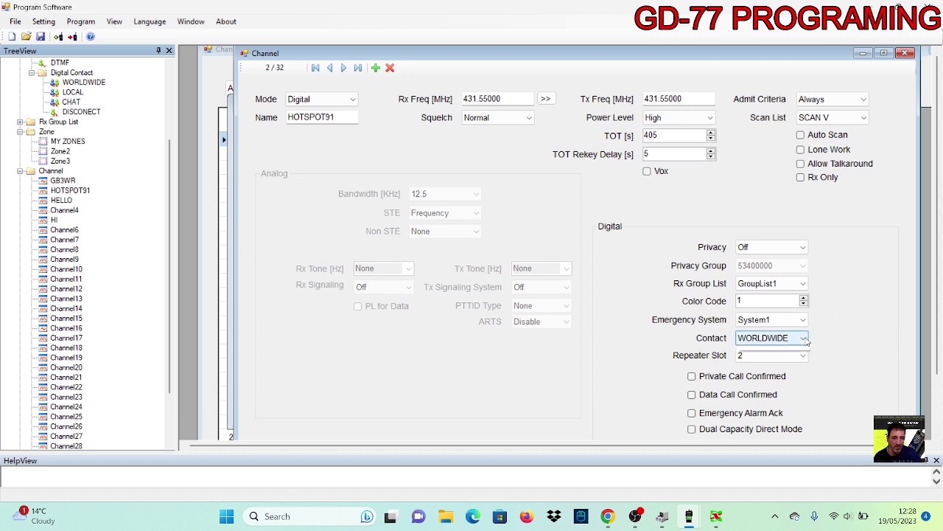
{"action": "left_click", "coordinate": [807, 341]}
{"action": "left_click", "coordinate": [807, 341]}
{"action": "left_click", "coordinate": [807, 340]}
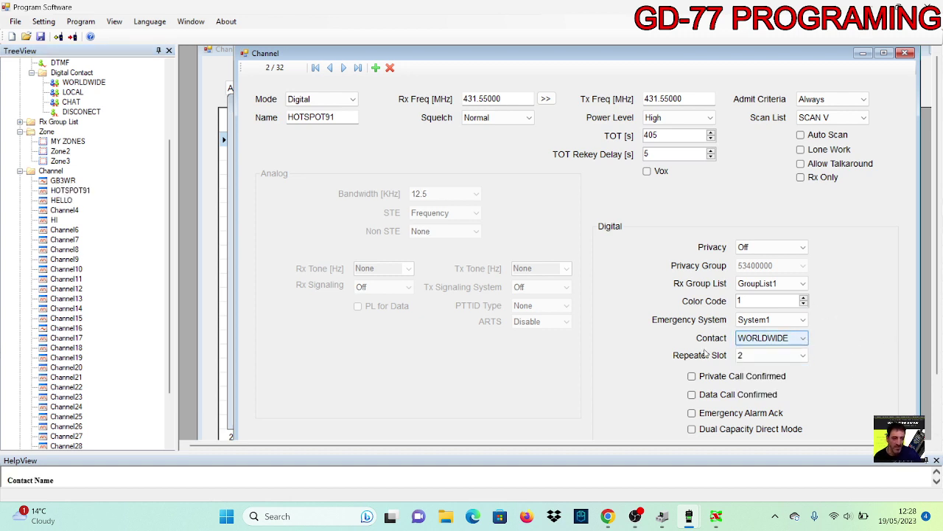
{"action": "left_click", "coordinate": [805, 340]}
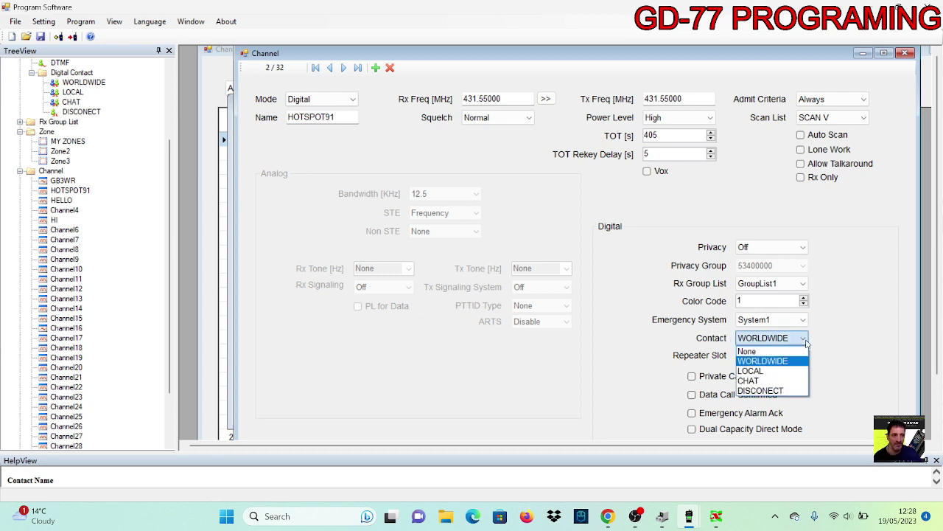
{"action": "left_click", "coordinate": [769, 390]}
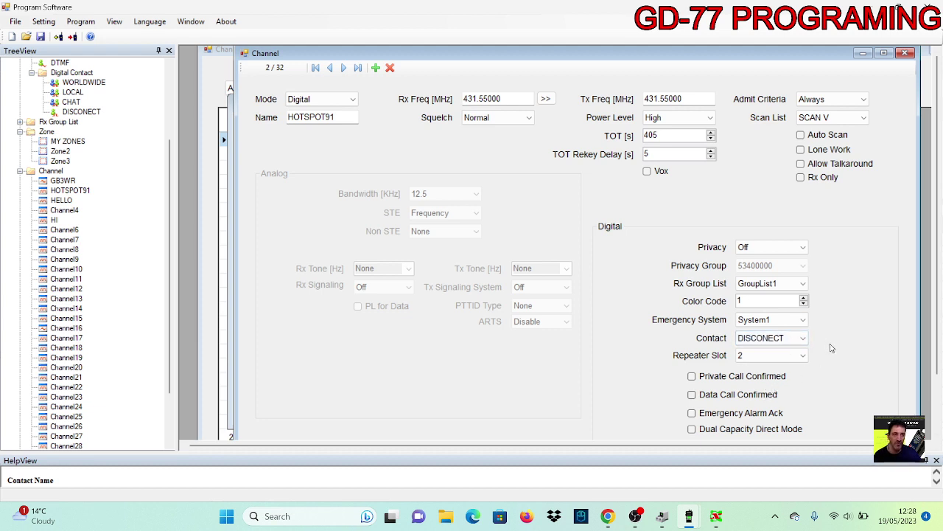
Step: Change the HOTSPOT91 channel's digital contact to LOCAL
{"action": "left_click", "coordinate": [803, 340]}
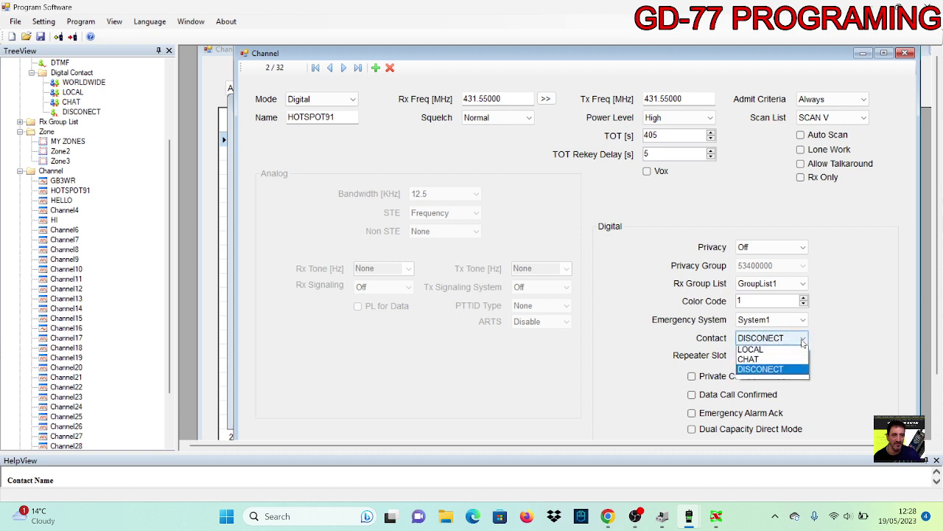
{"action": "left_click", "coordinate": [776, 371]}
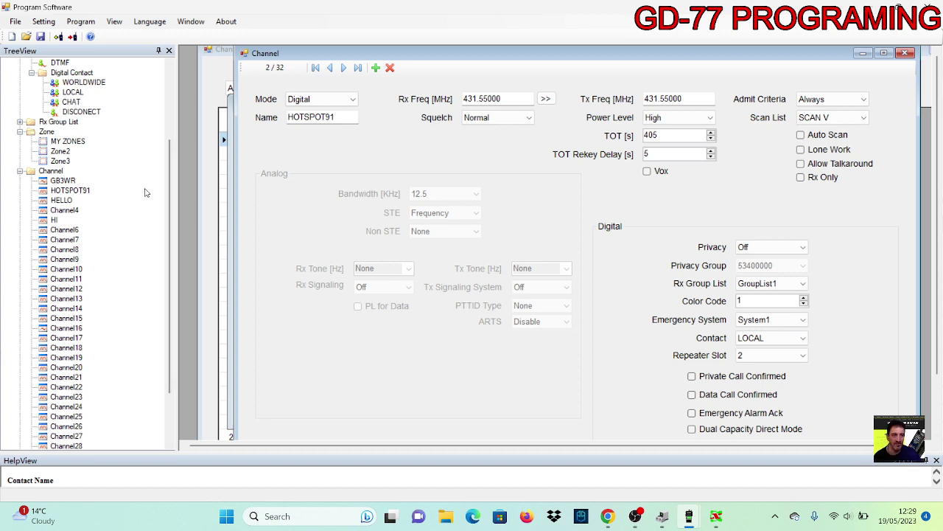
Step: Reopen the Digital Contact list to review the names, call IDs and call types of the contacts
{"action": "left_click_drag", "start_coordinate": [170, 210], "coordinate": [150, 160]}
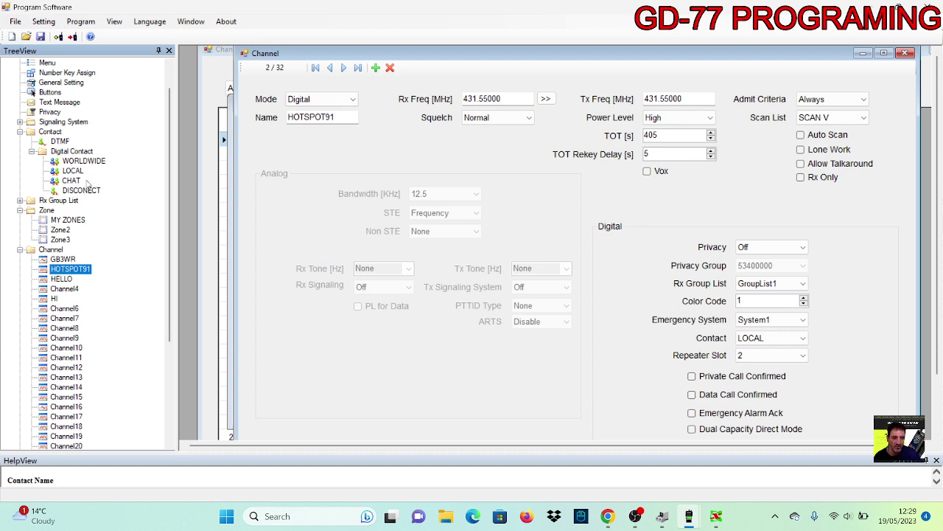
{"action": "double_click", "coordinate": [64, 152]}
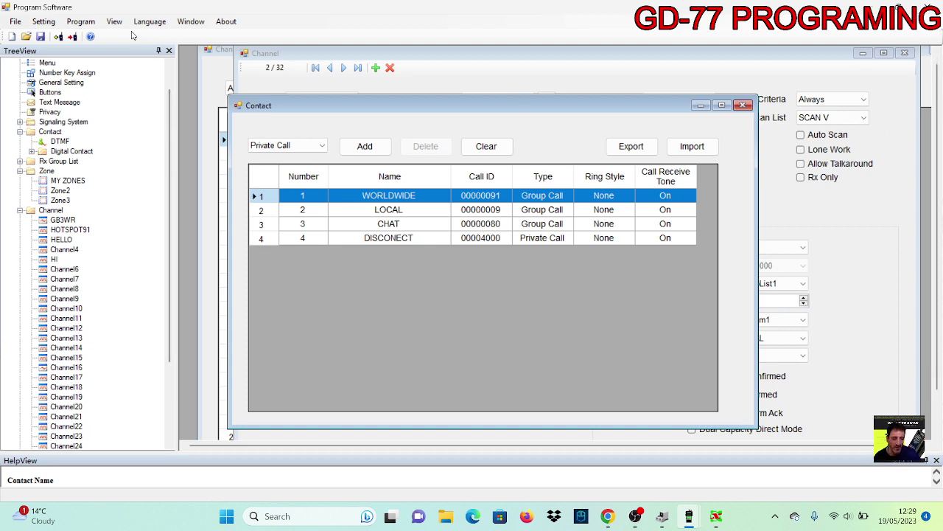
{"action": "left_click", "coordinate": [79, 24]}
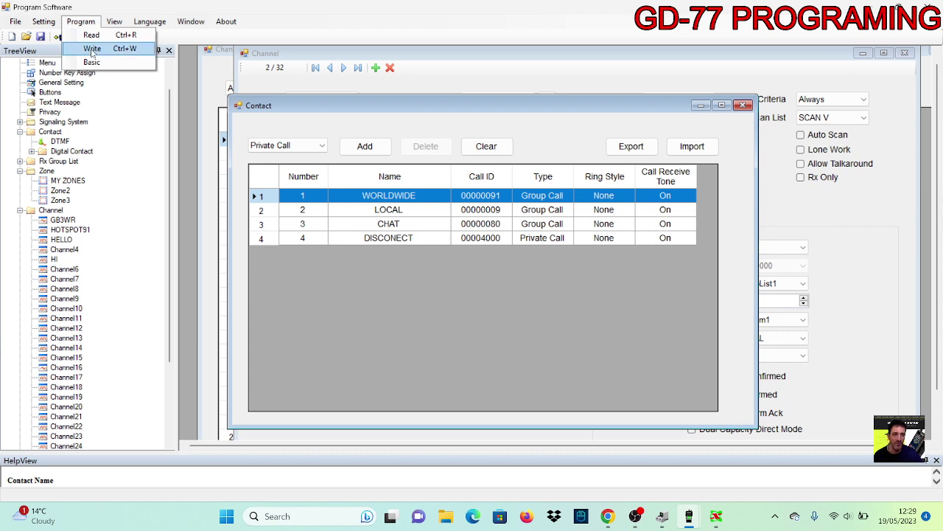
{"action": "left_click", "coordinate": [152, 185]}
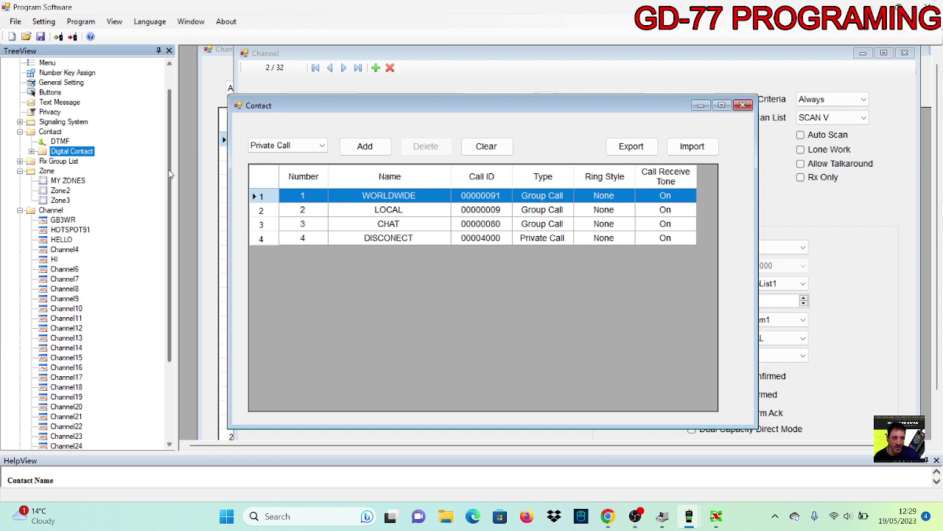
{"action": "scroll", "coordinate": [156, 132], "scroll_direction": "up", "scroll_amount": 1}
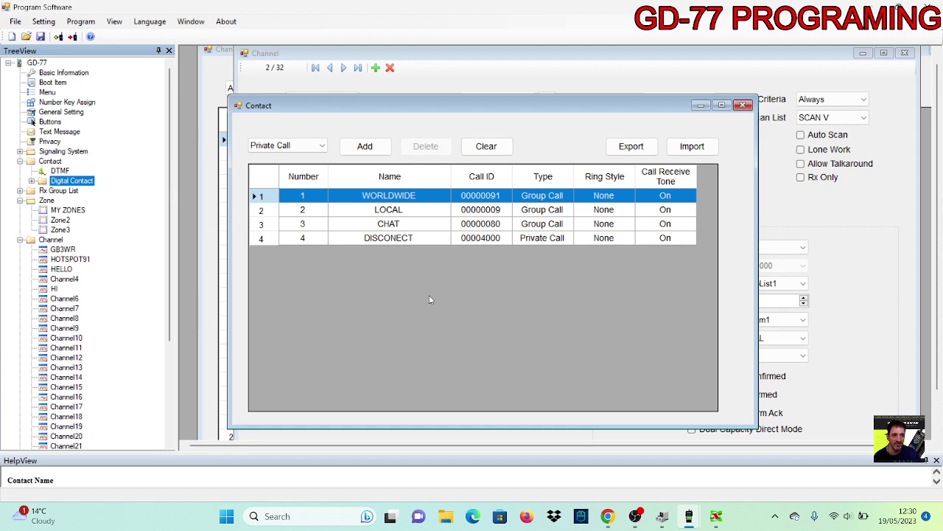
{"action": "left_click", "coordinate": [637, 517]}
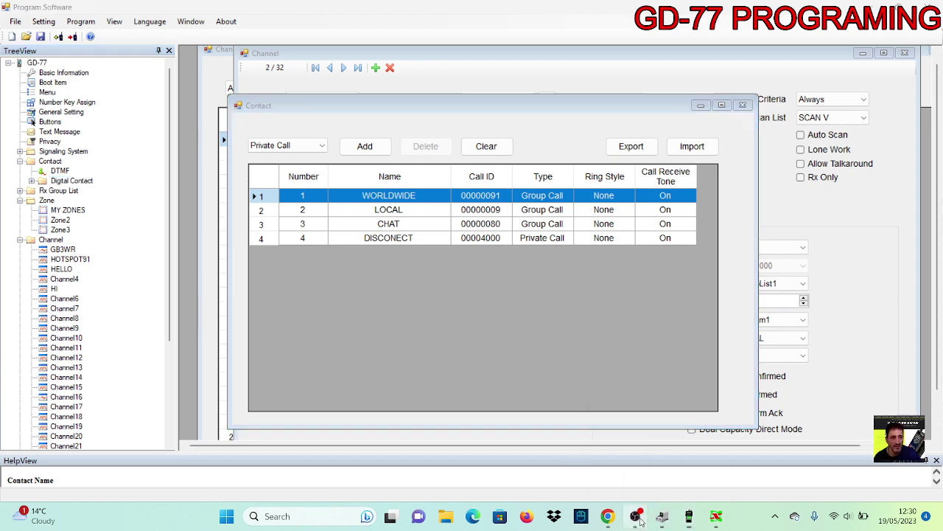